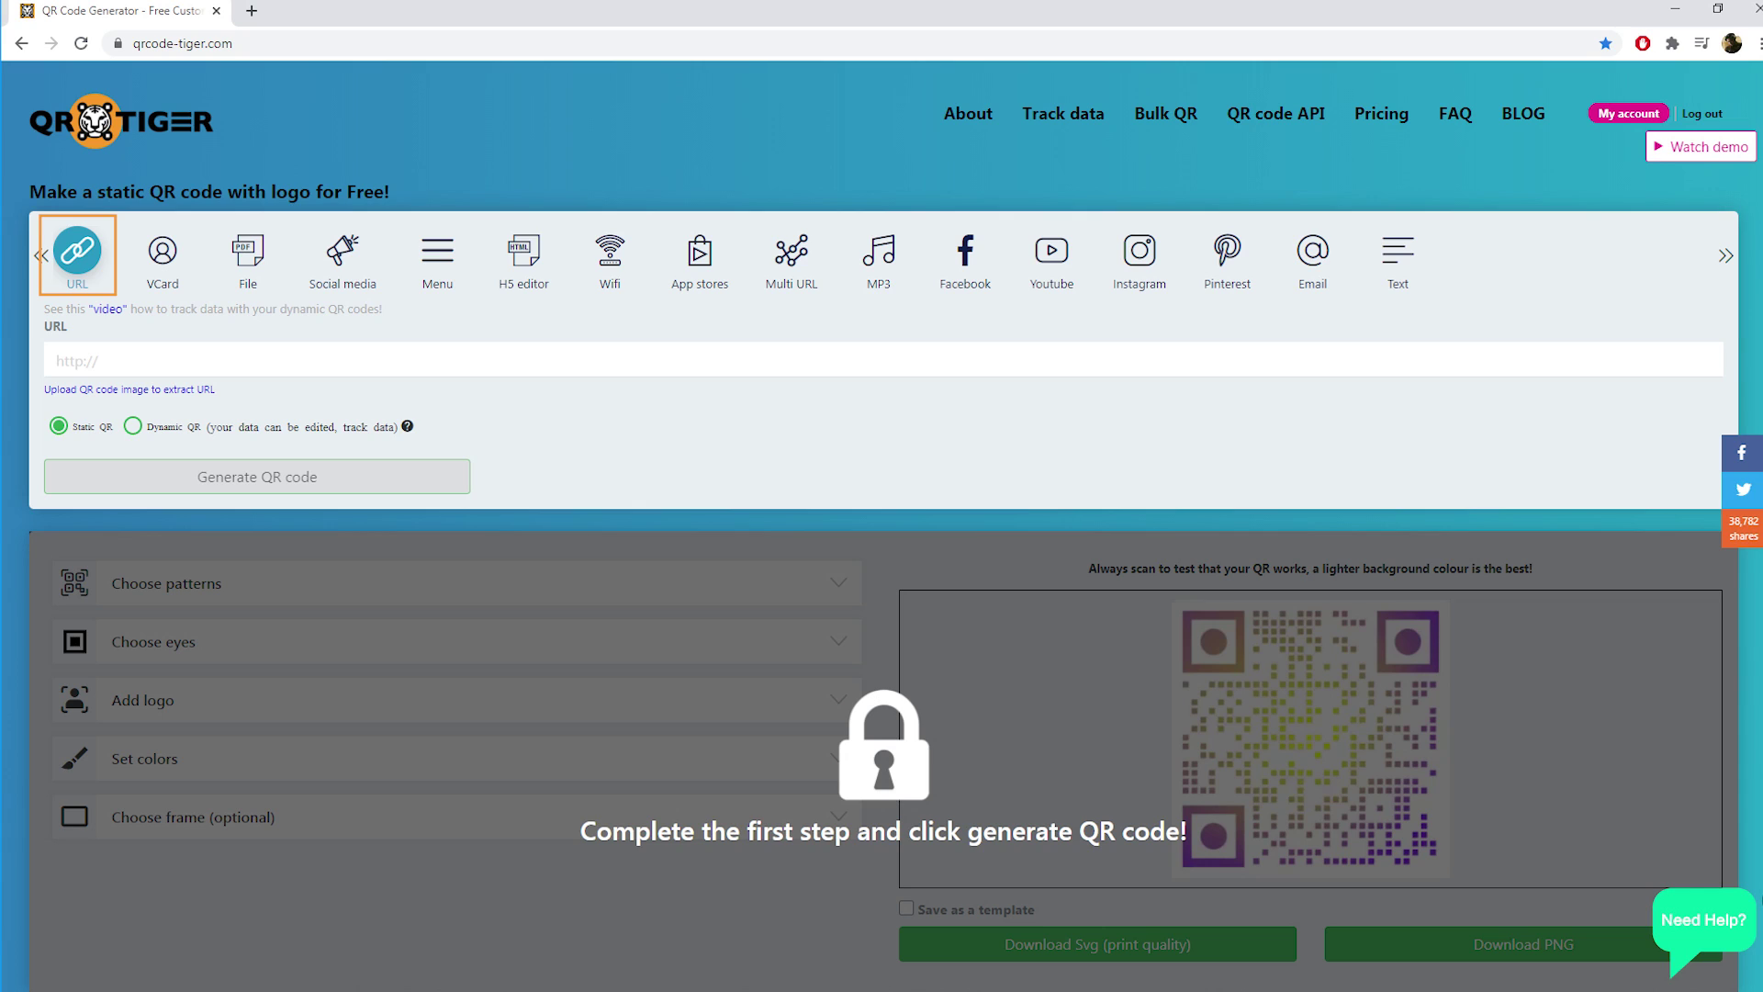
pyautogui.click(91, 361)
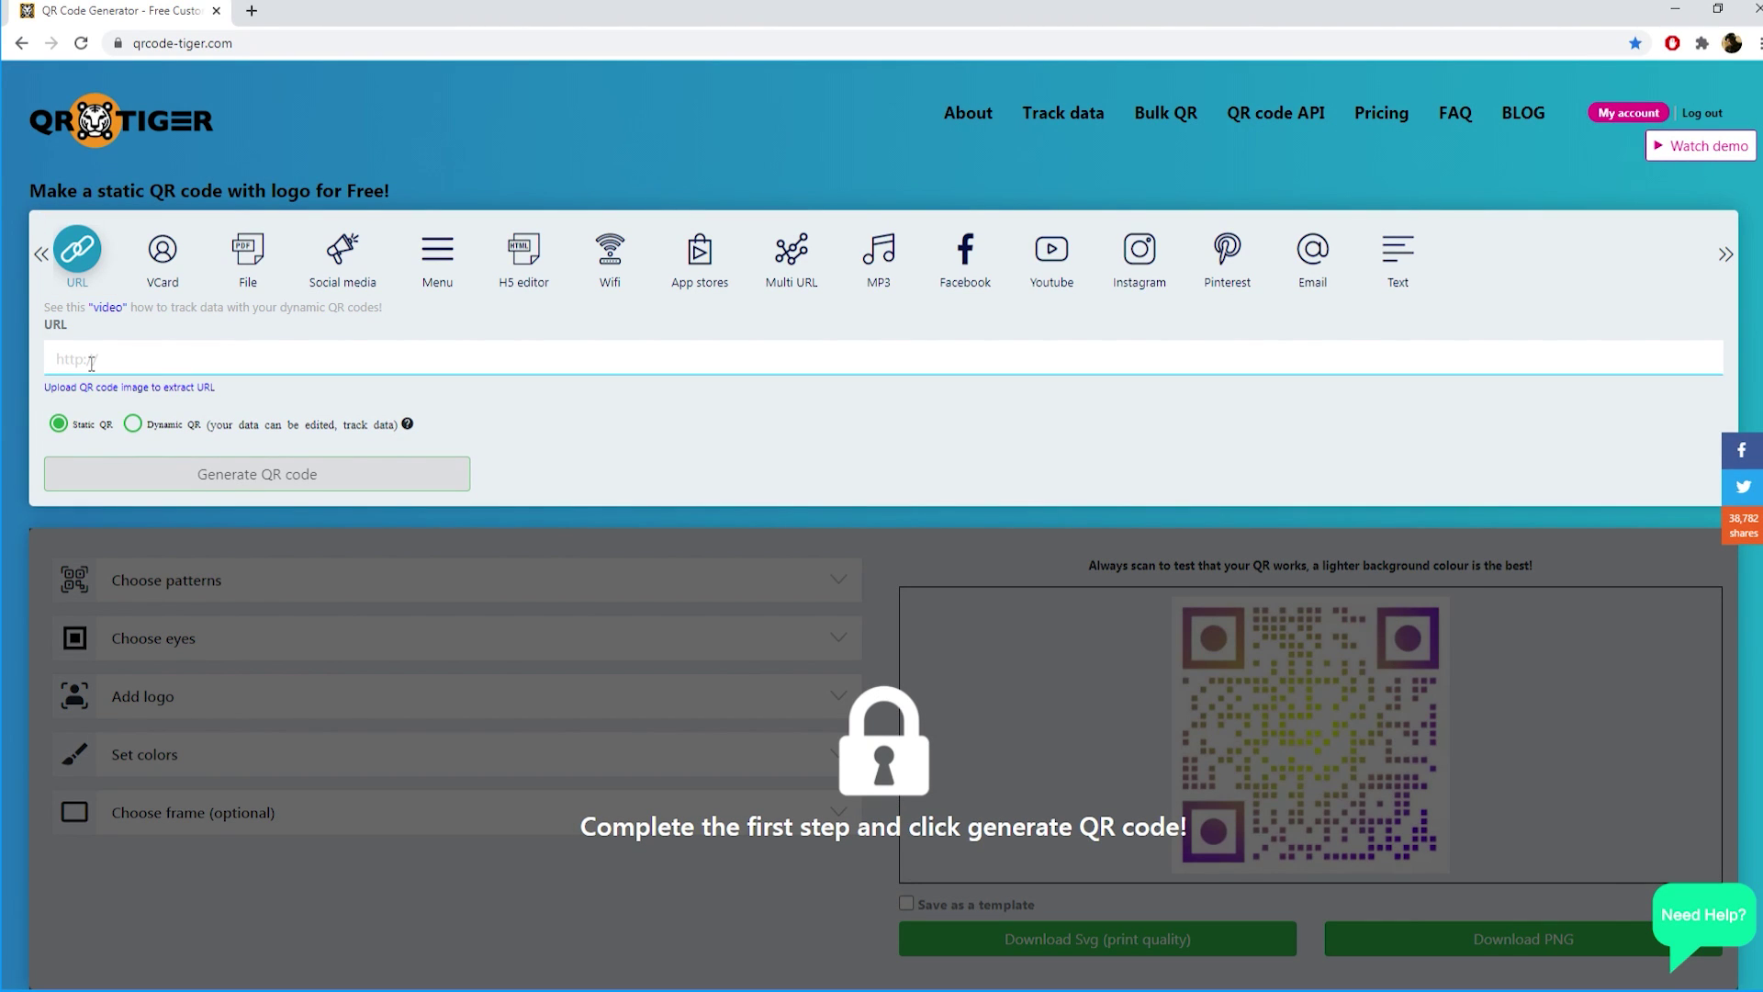
pyautogui.click(87, 405)
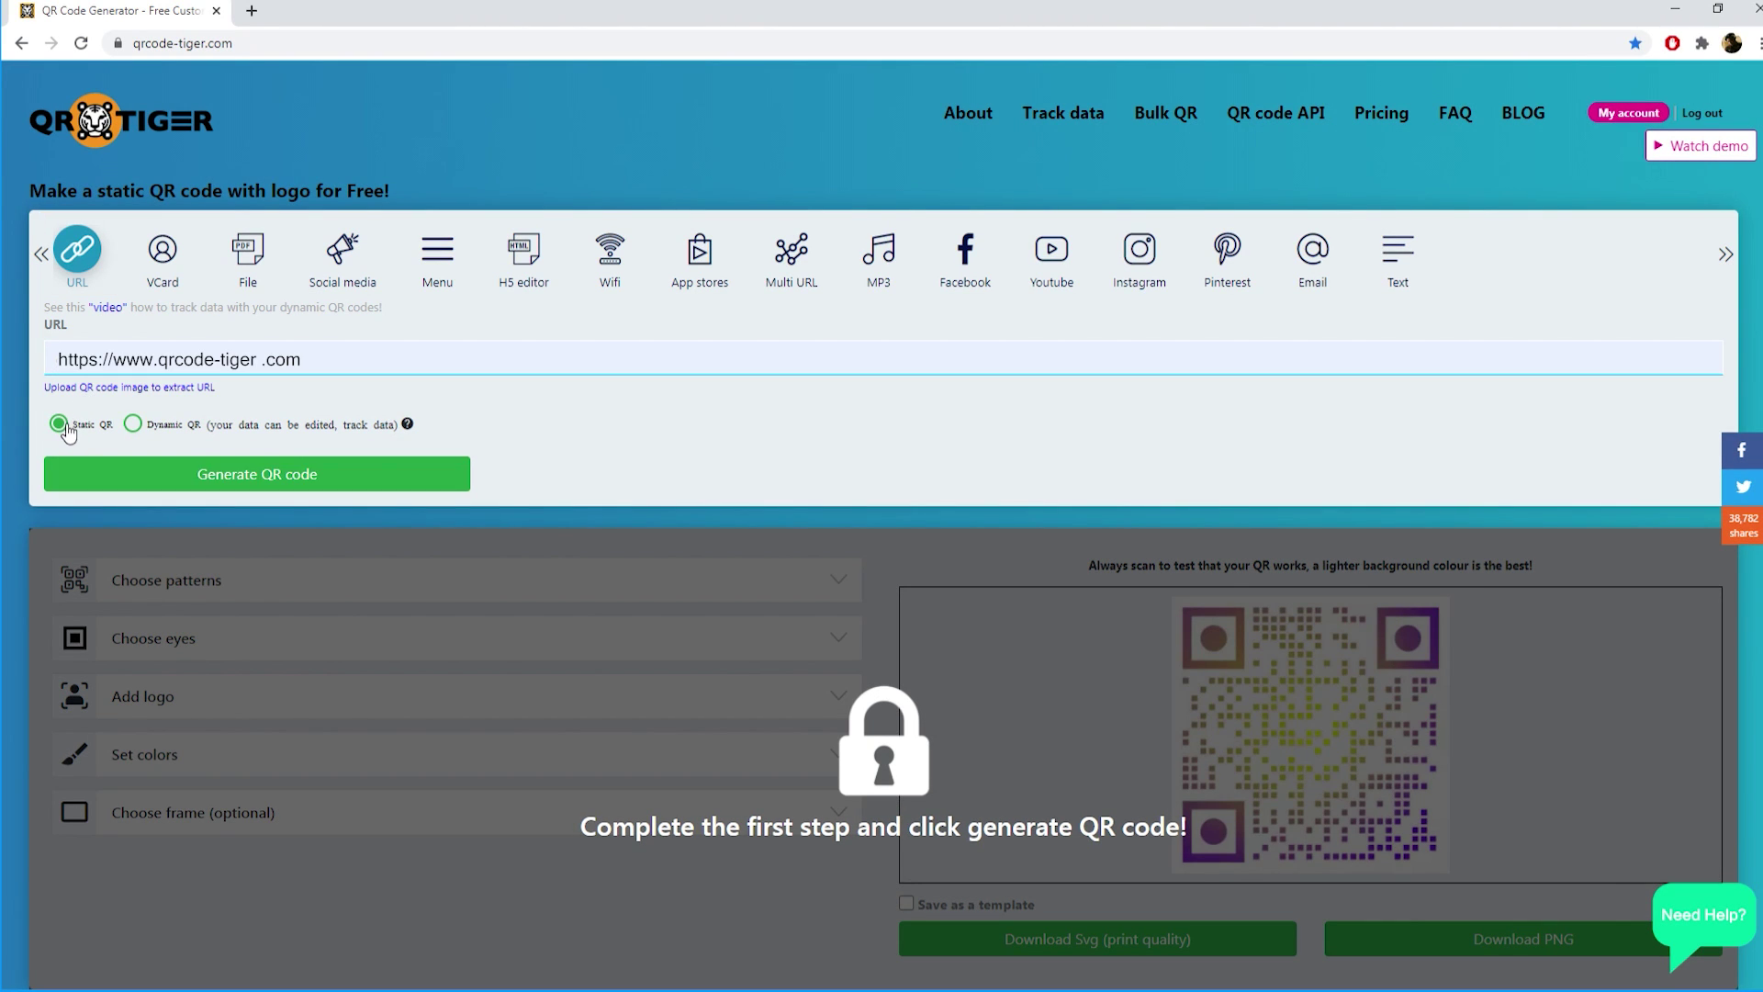
pyautogui.click(134, 425)
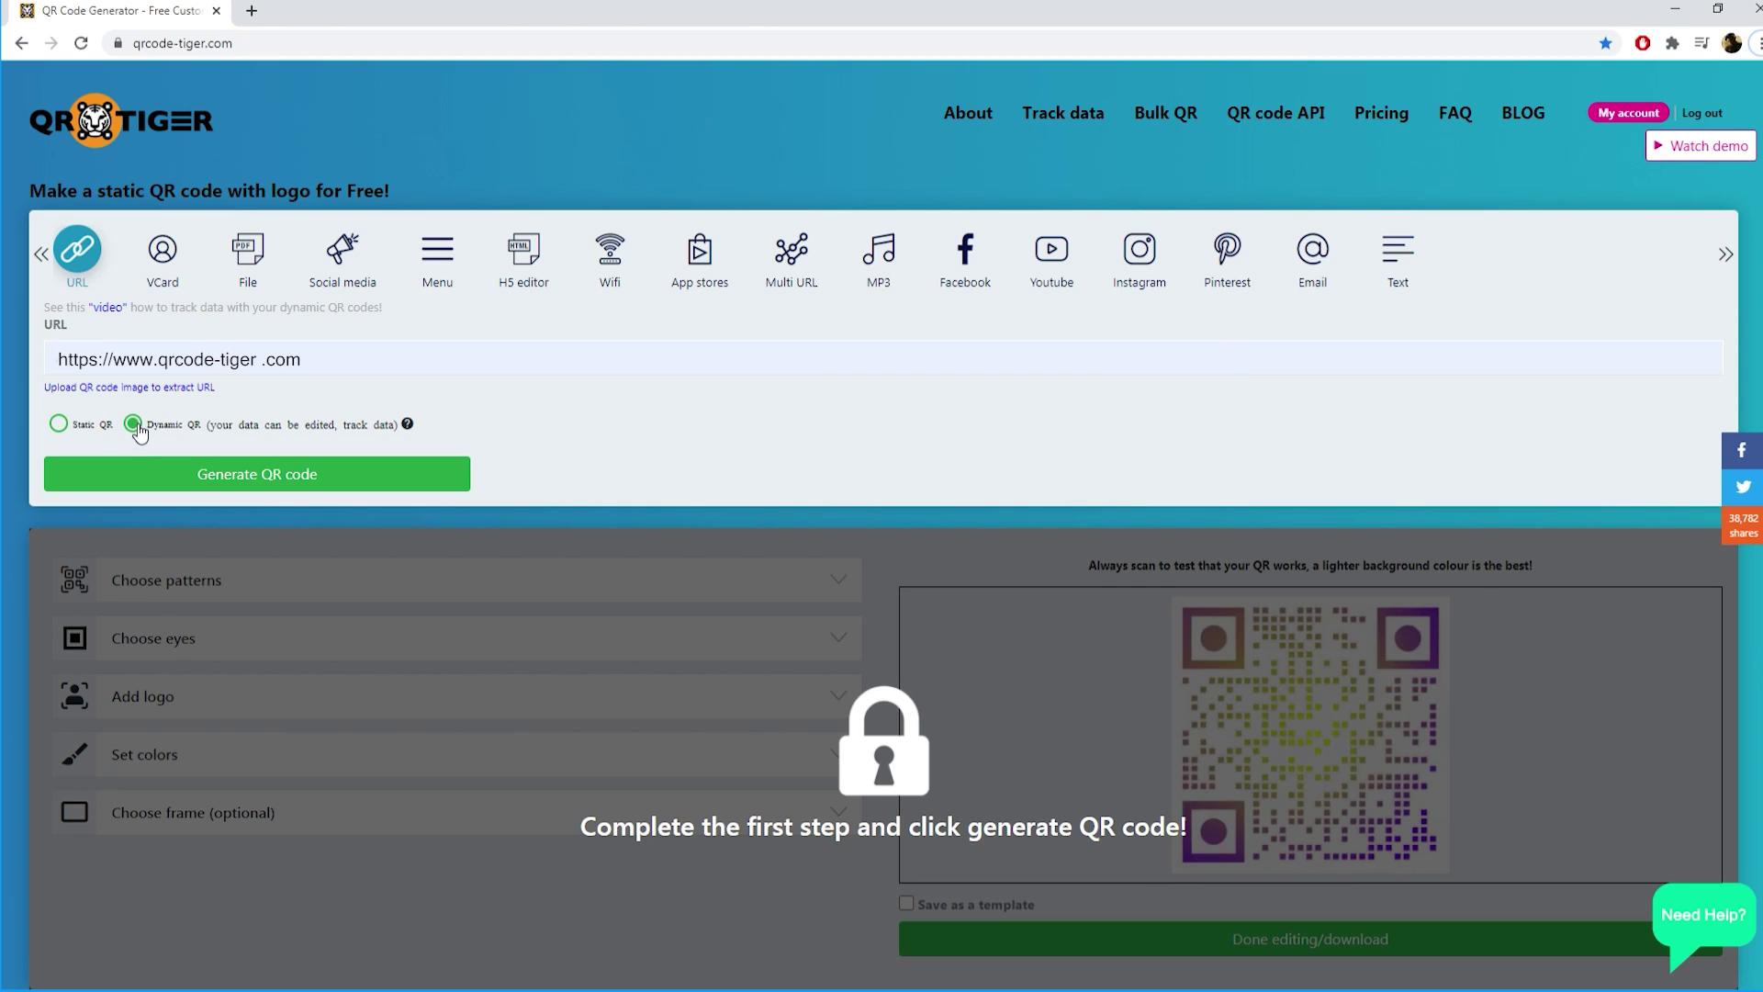
pyautogui.click(149, 484)
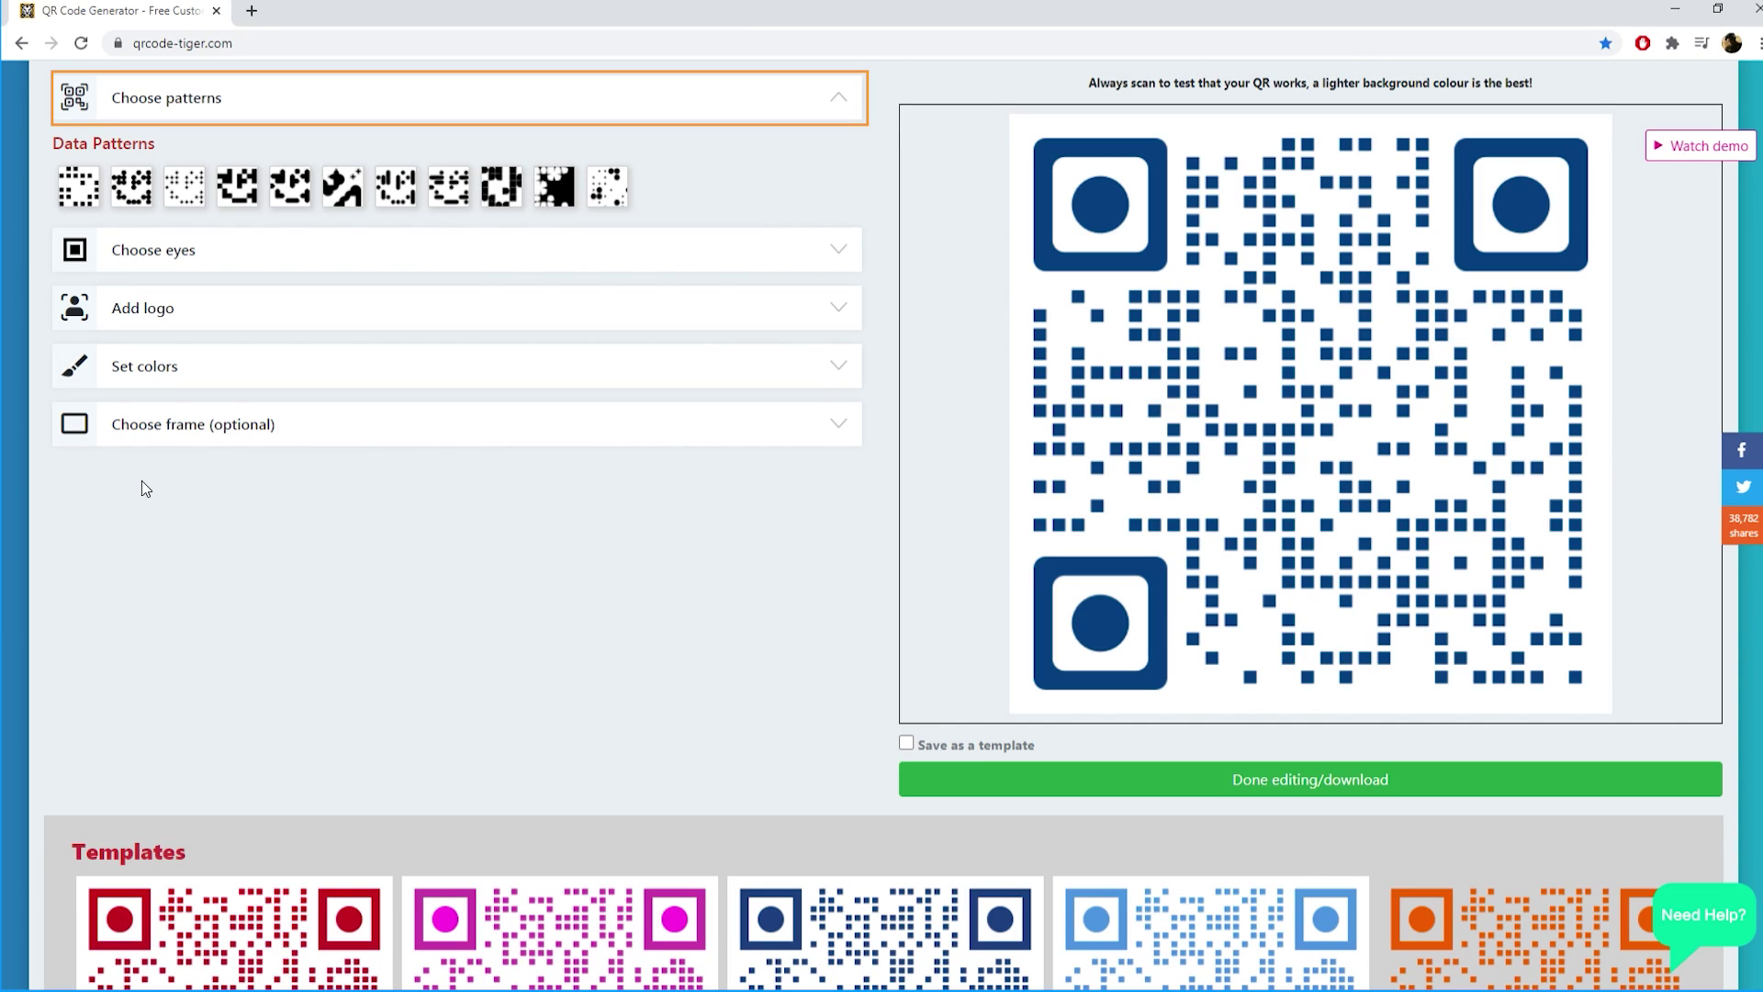
# Try several data patterns and settle on the round-dot pattern.
pyautogui.click(90, 190)
pyautogui.click(551, 190)
pyautogui.click(357, 192)
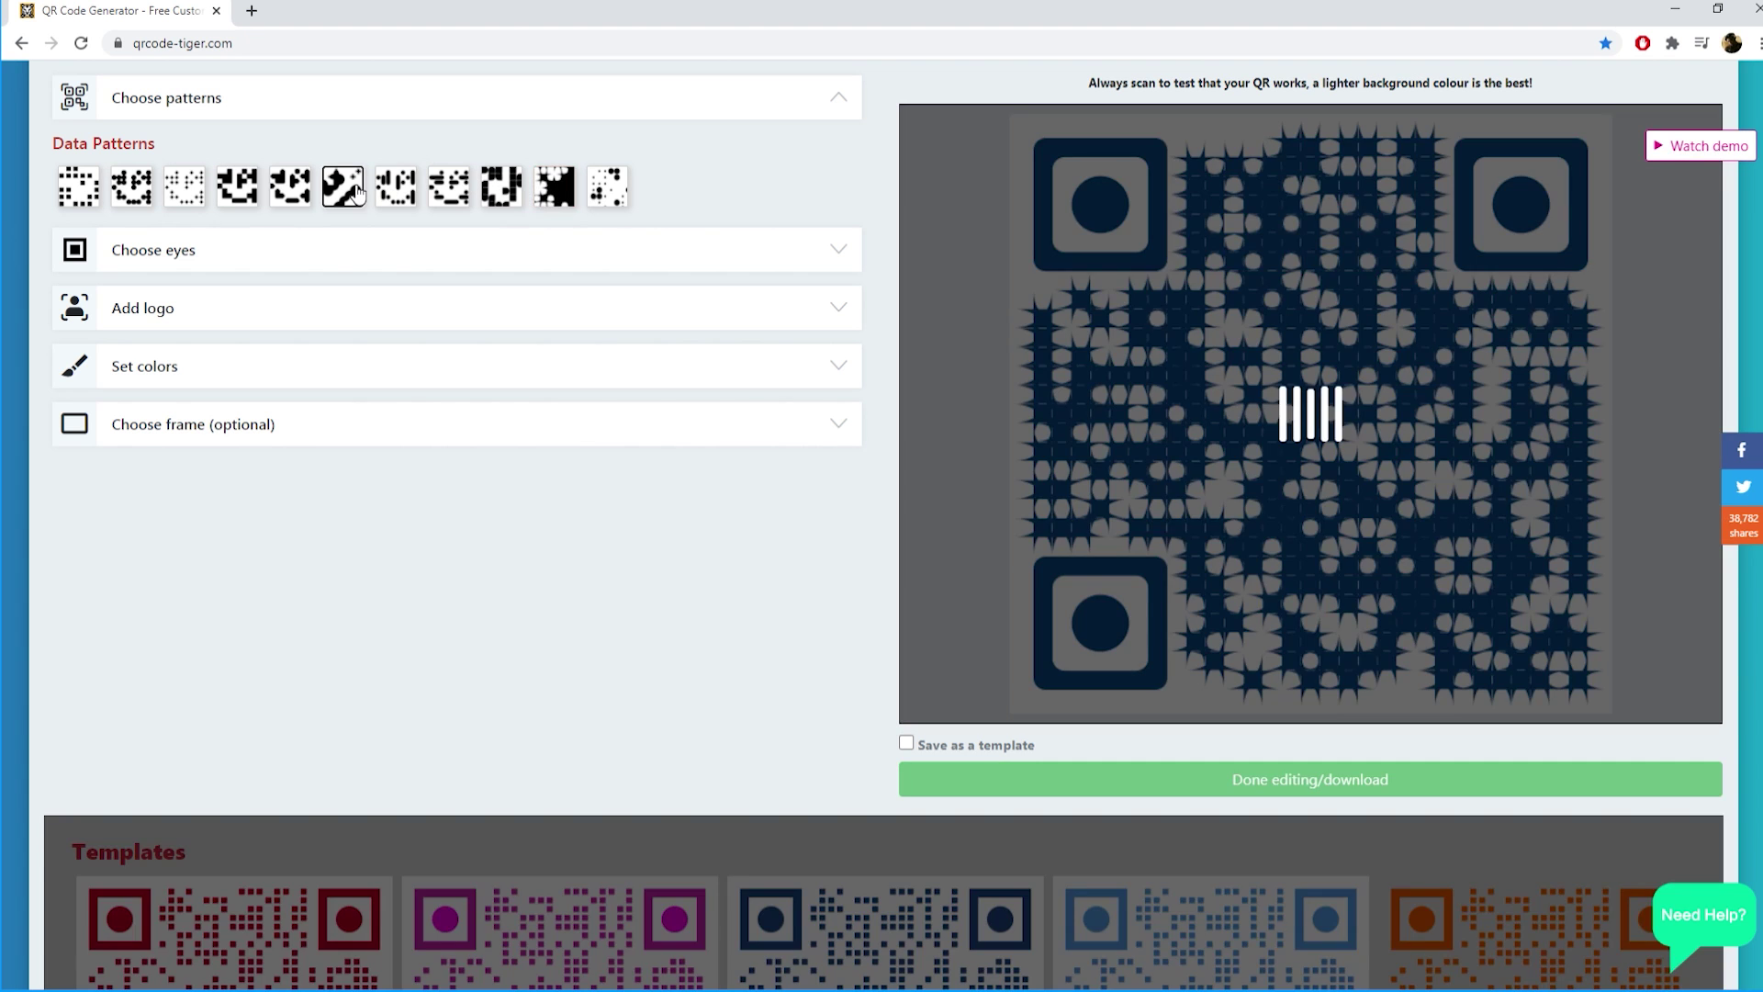
pyautogui.click(154, 195)
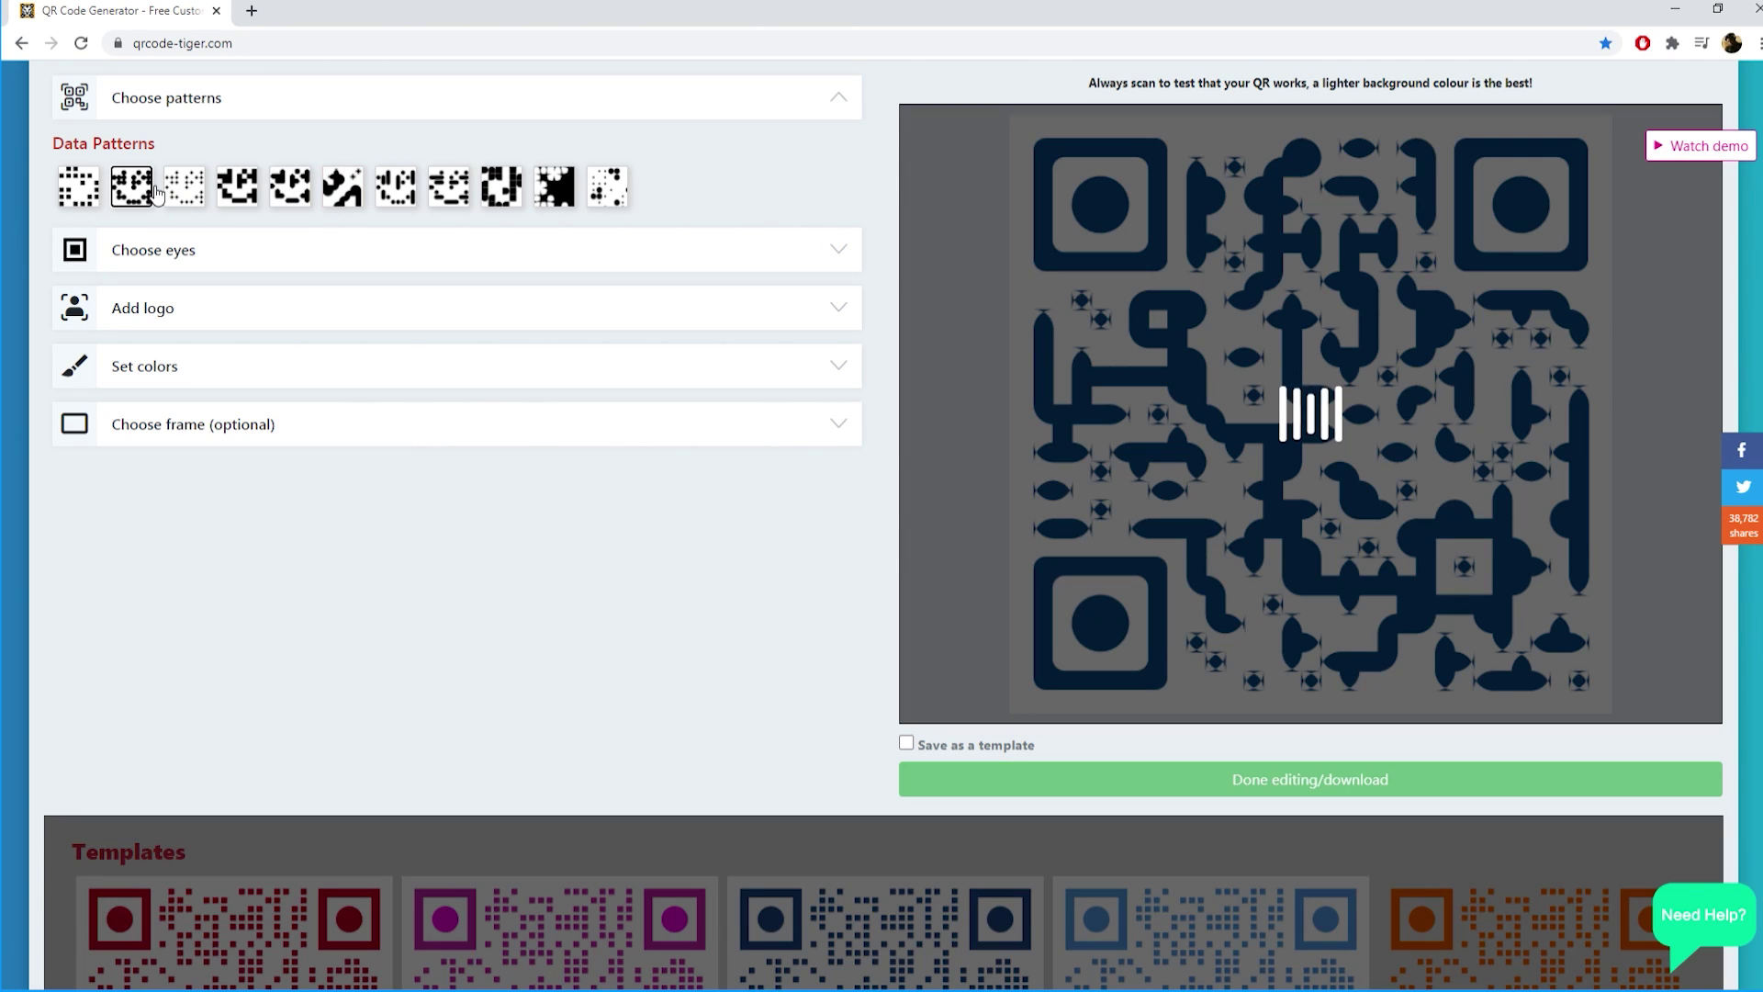
# Compare square, slanted and circular eye styles, keeping circular eyes.
pyautogui.click(156, 254)
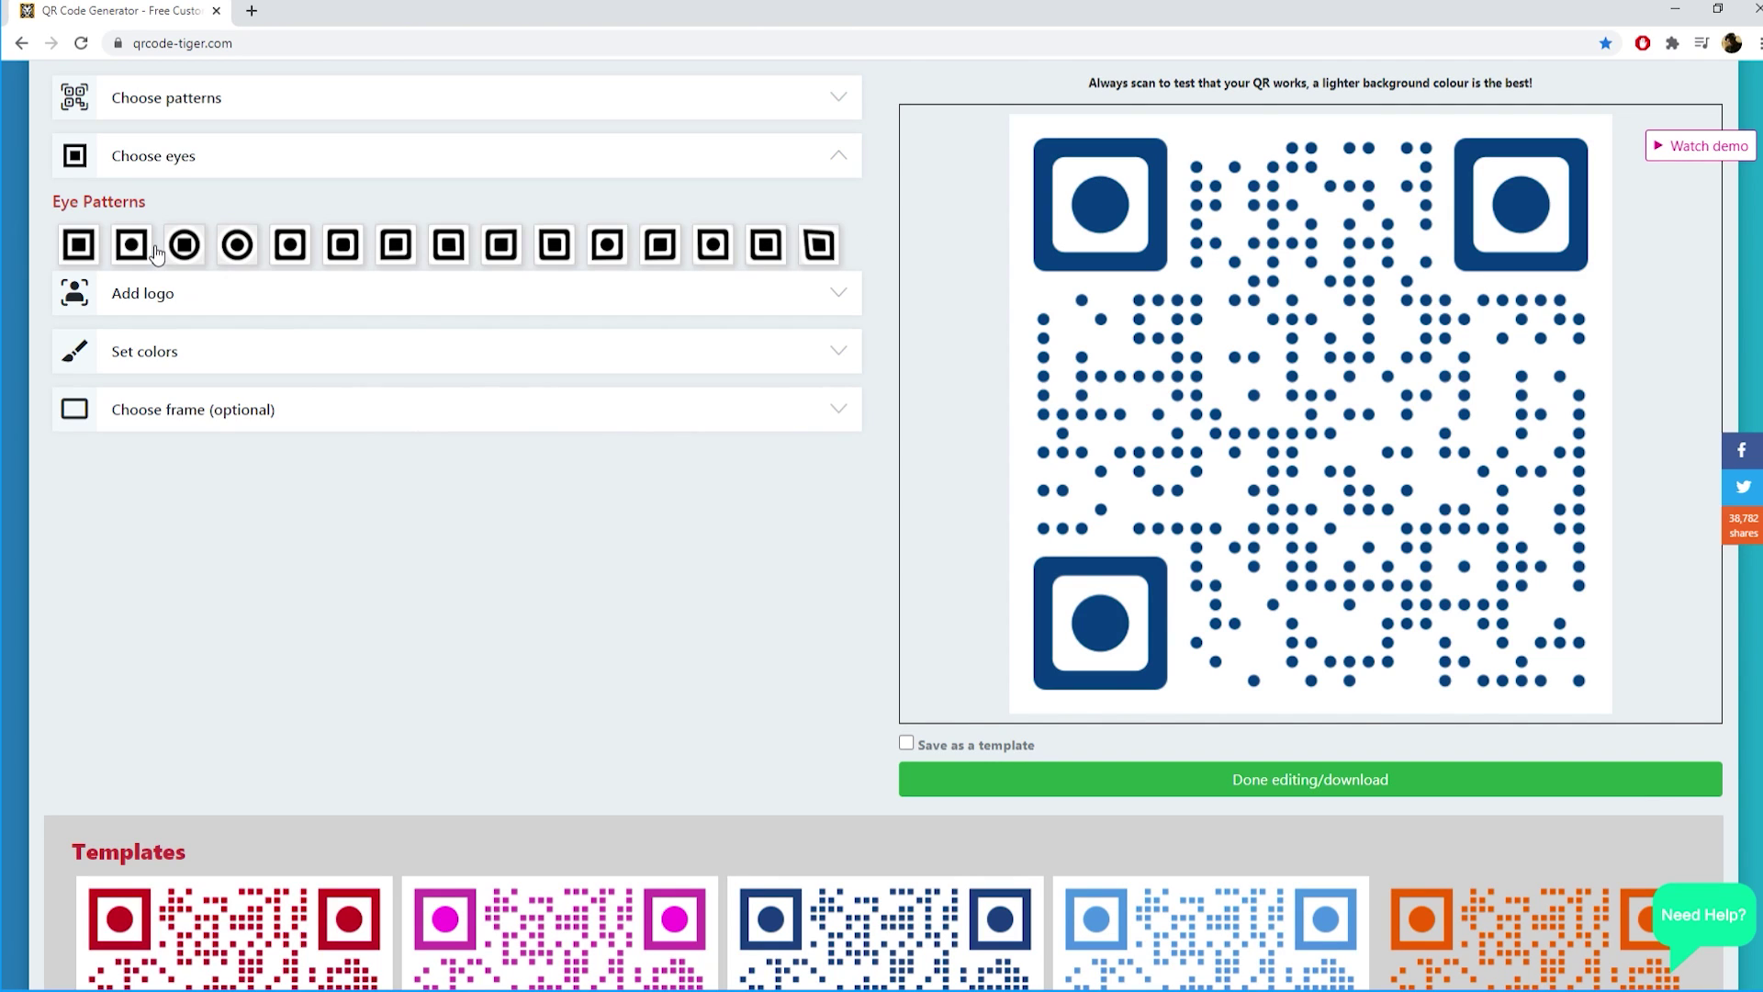
pyautogui.click(79, 246)
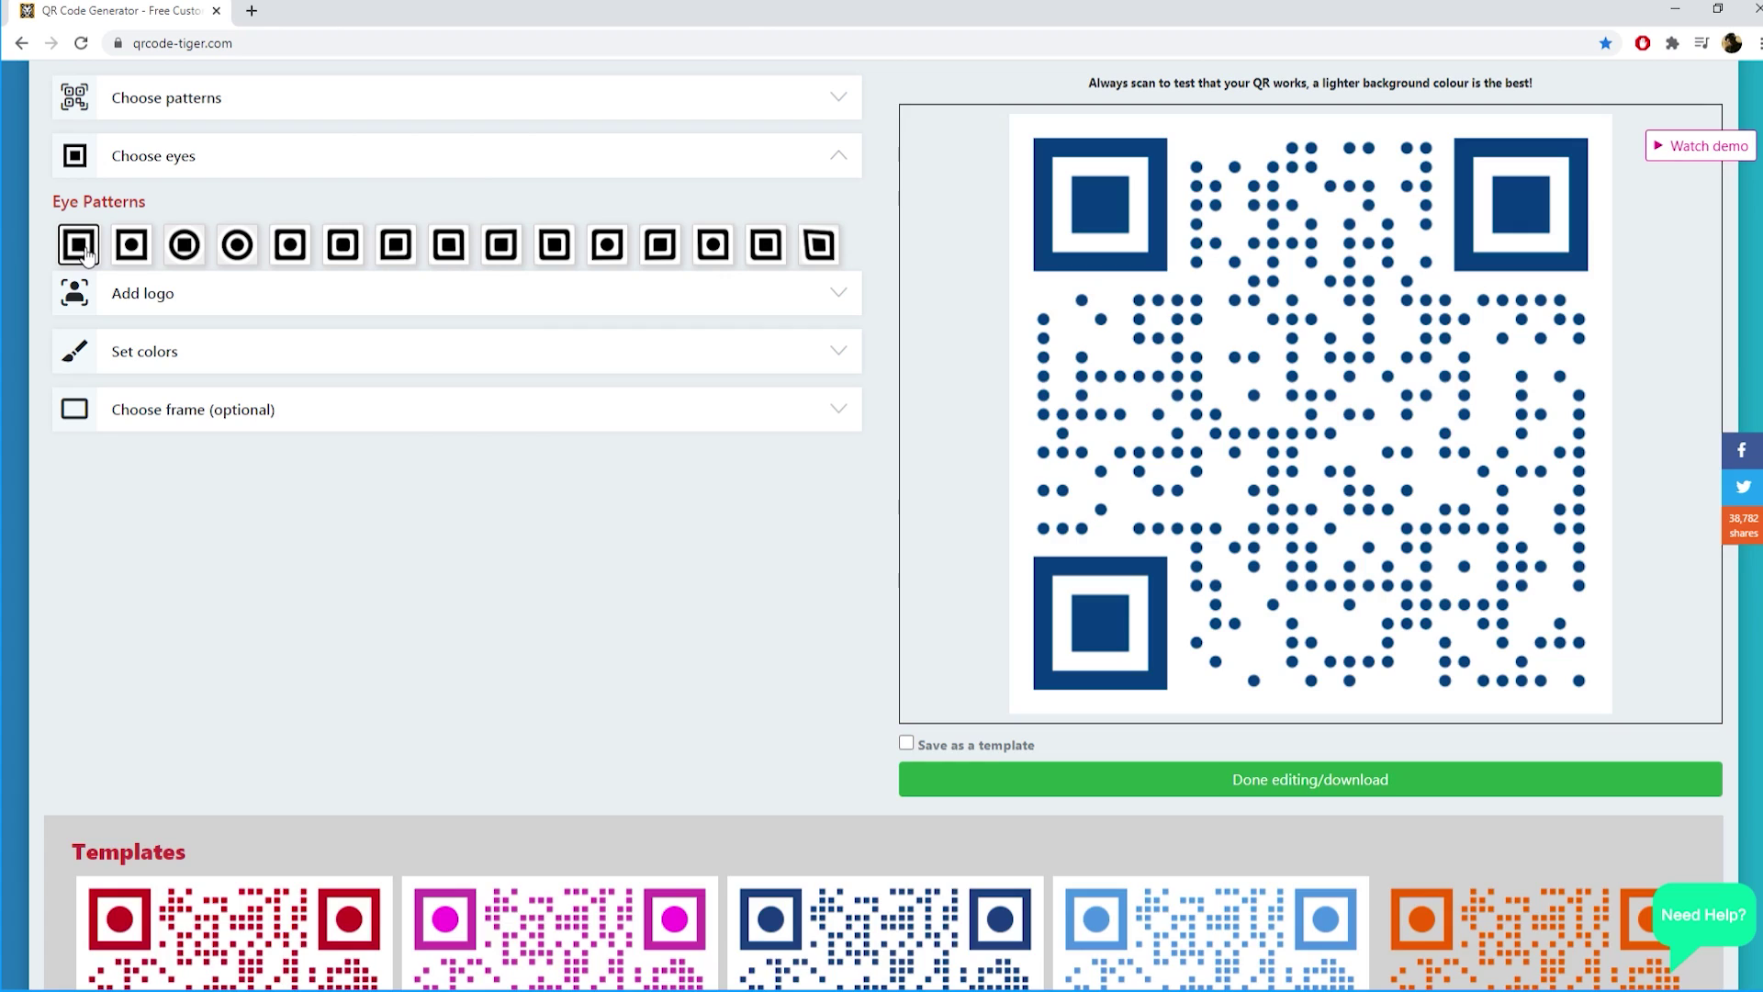
pyautogui.click(817, 252)
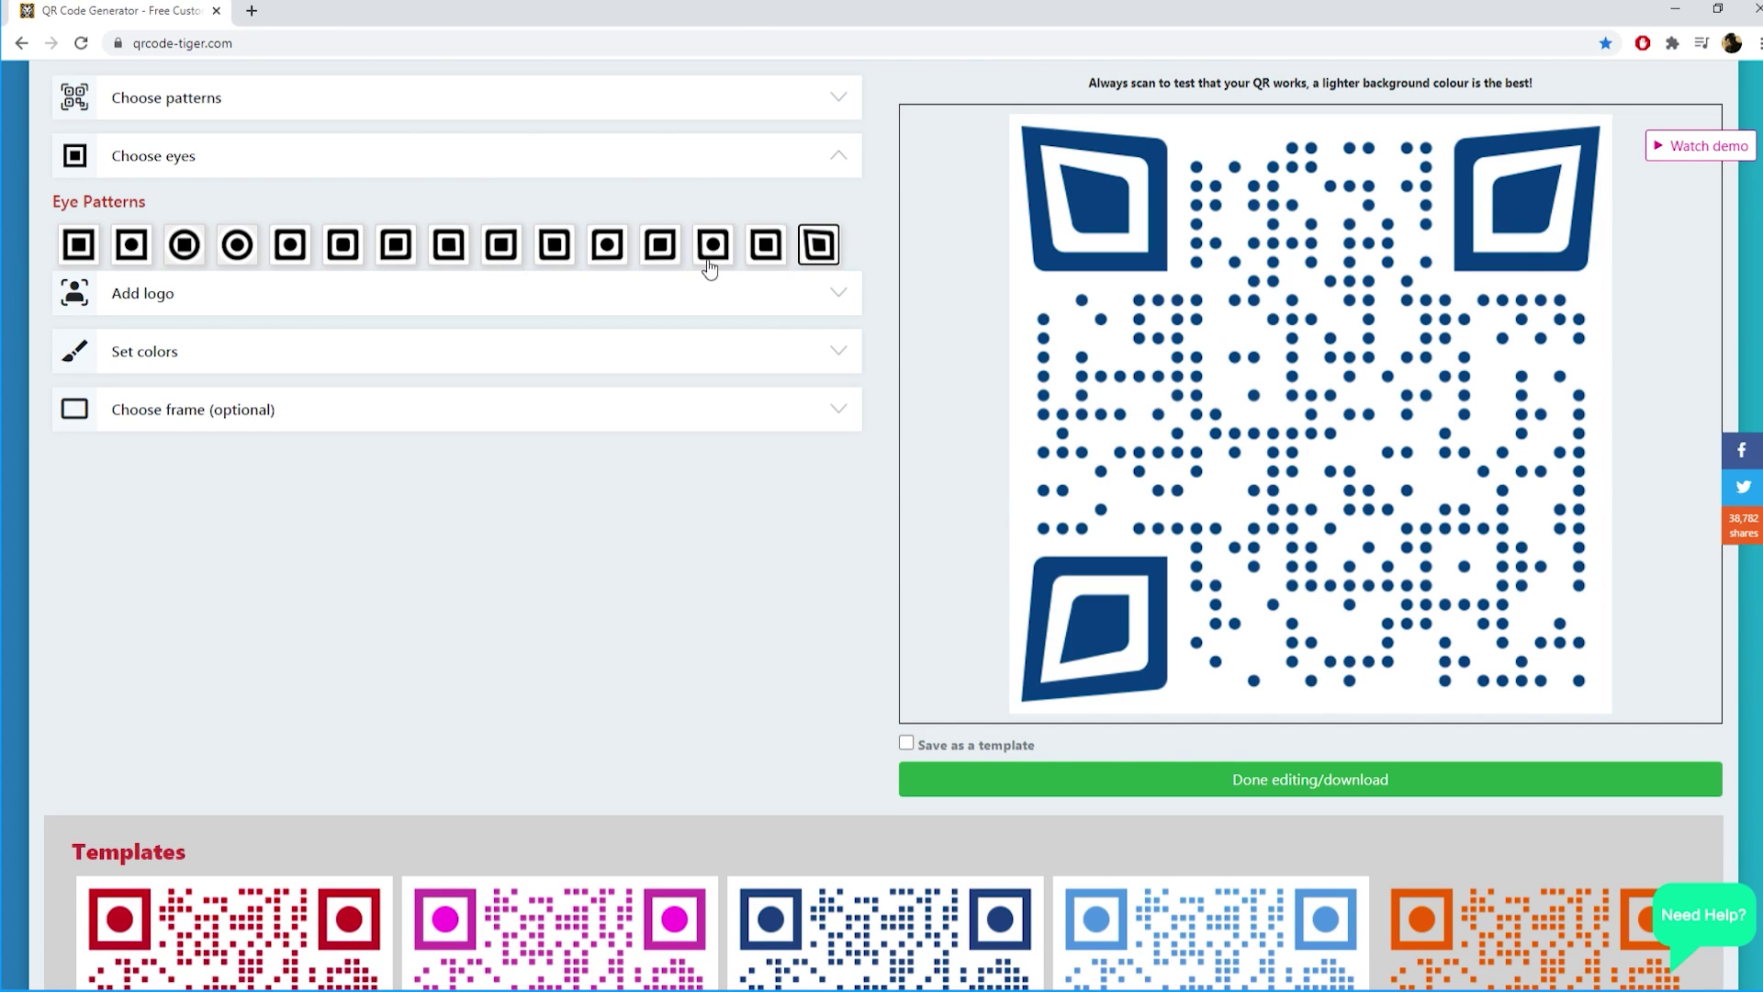
pyautogui.click(240, 256)
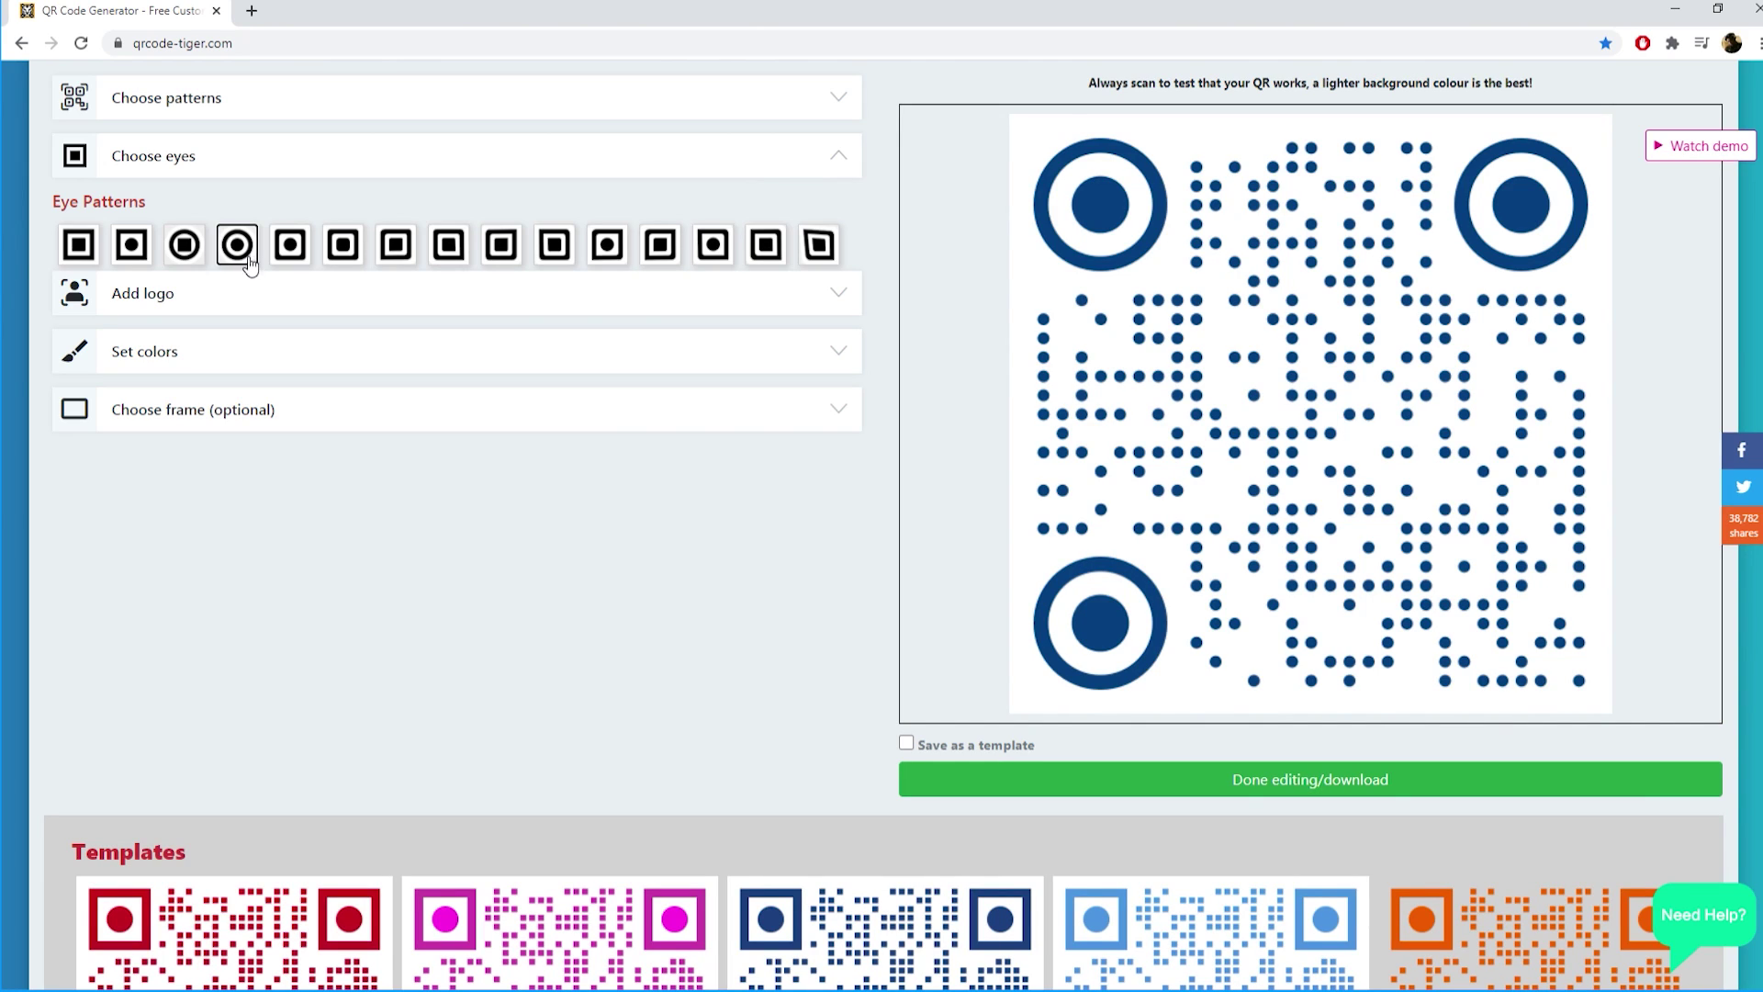
pyautogui.click(249, 292)
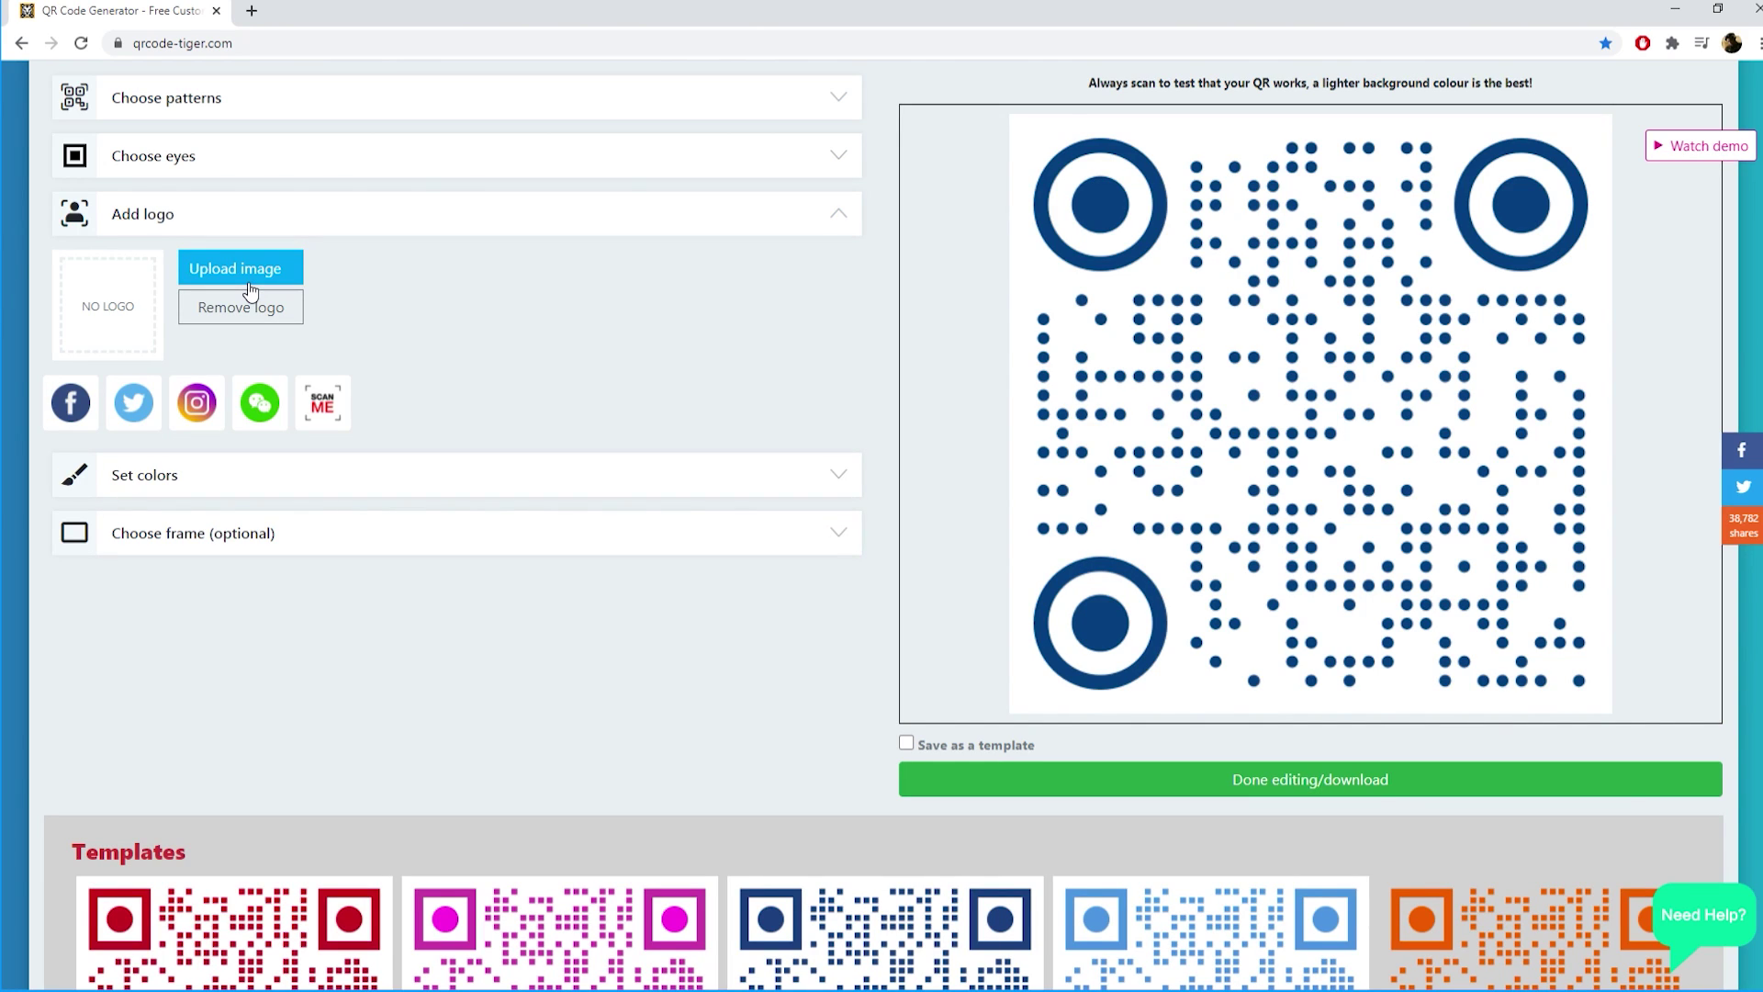
# Upload logo_RO.png as the tiger logo at the code's centre.
pyautogui.click(242, 283)
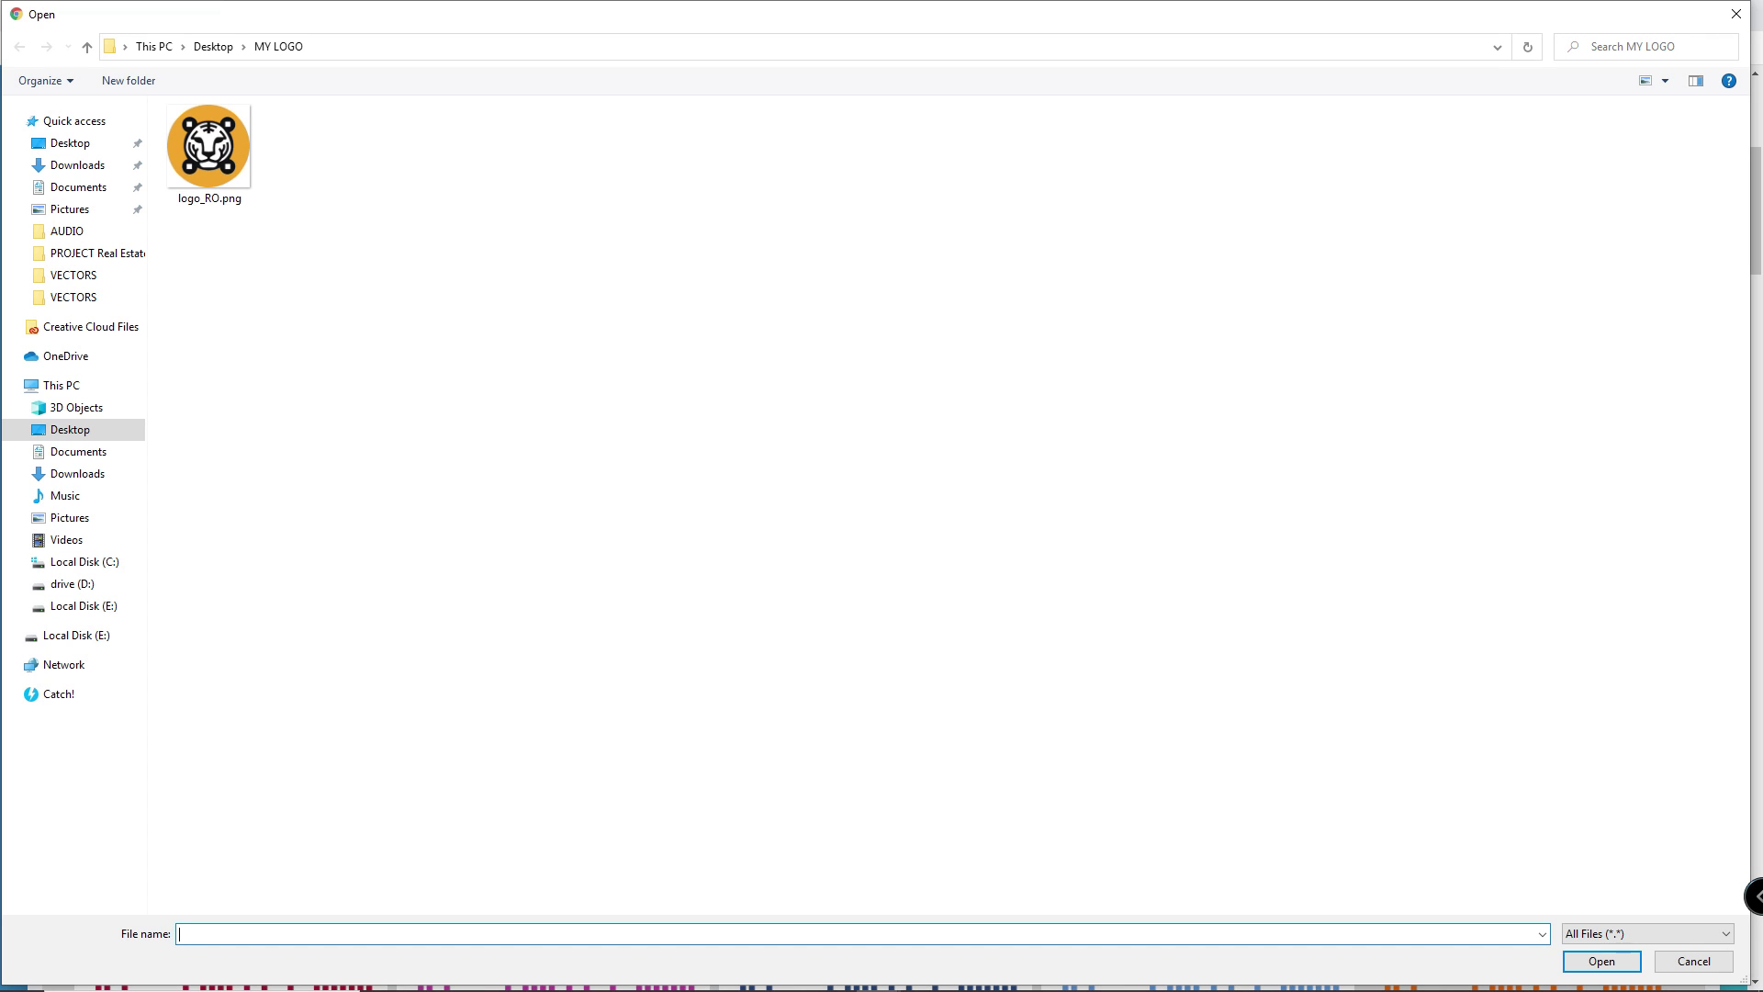
pyautogui.doubleClick(209, 147)
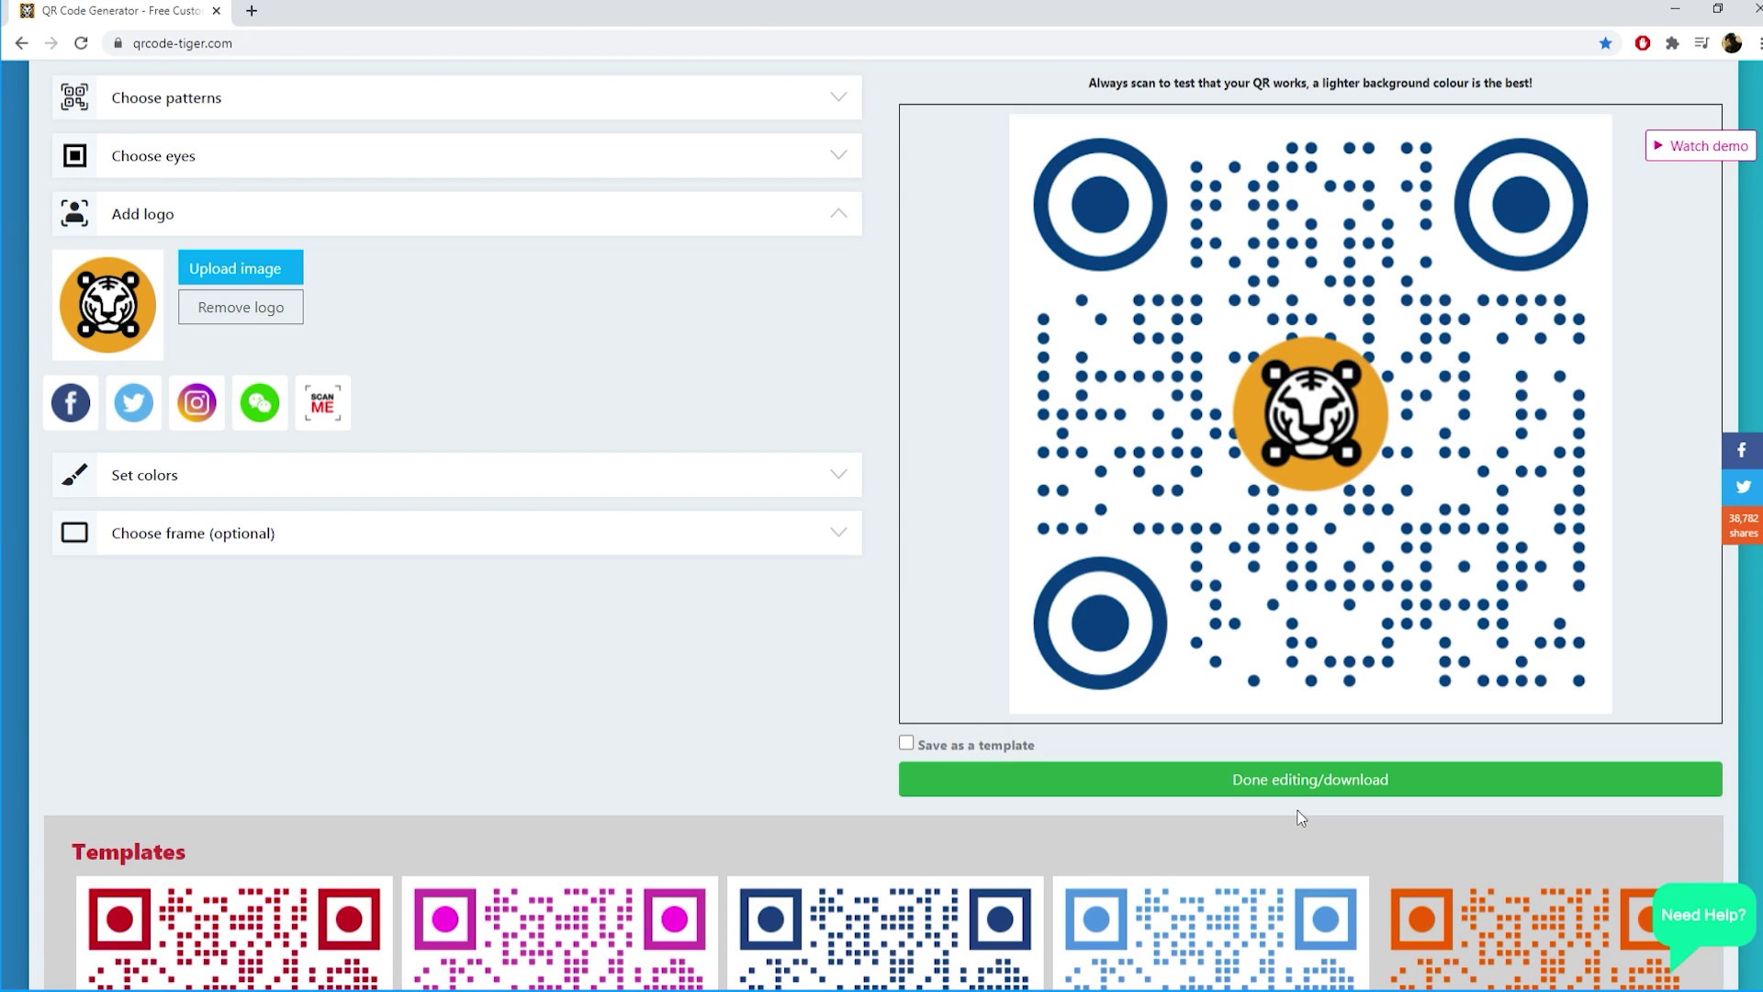
# Apply a radial colour gradient from brown #8d6005 to black #000000.
pyautogui.click(236, 484)
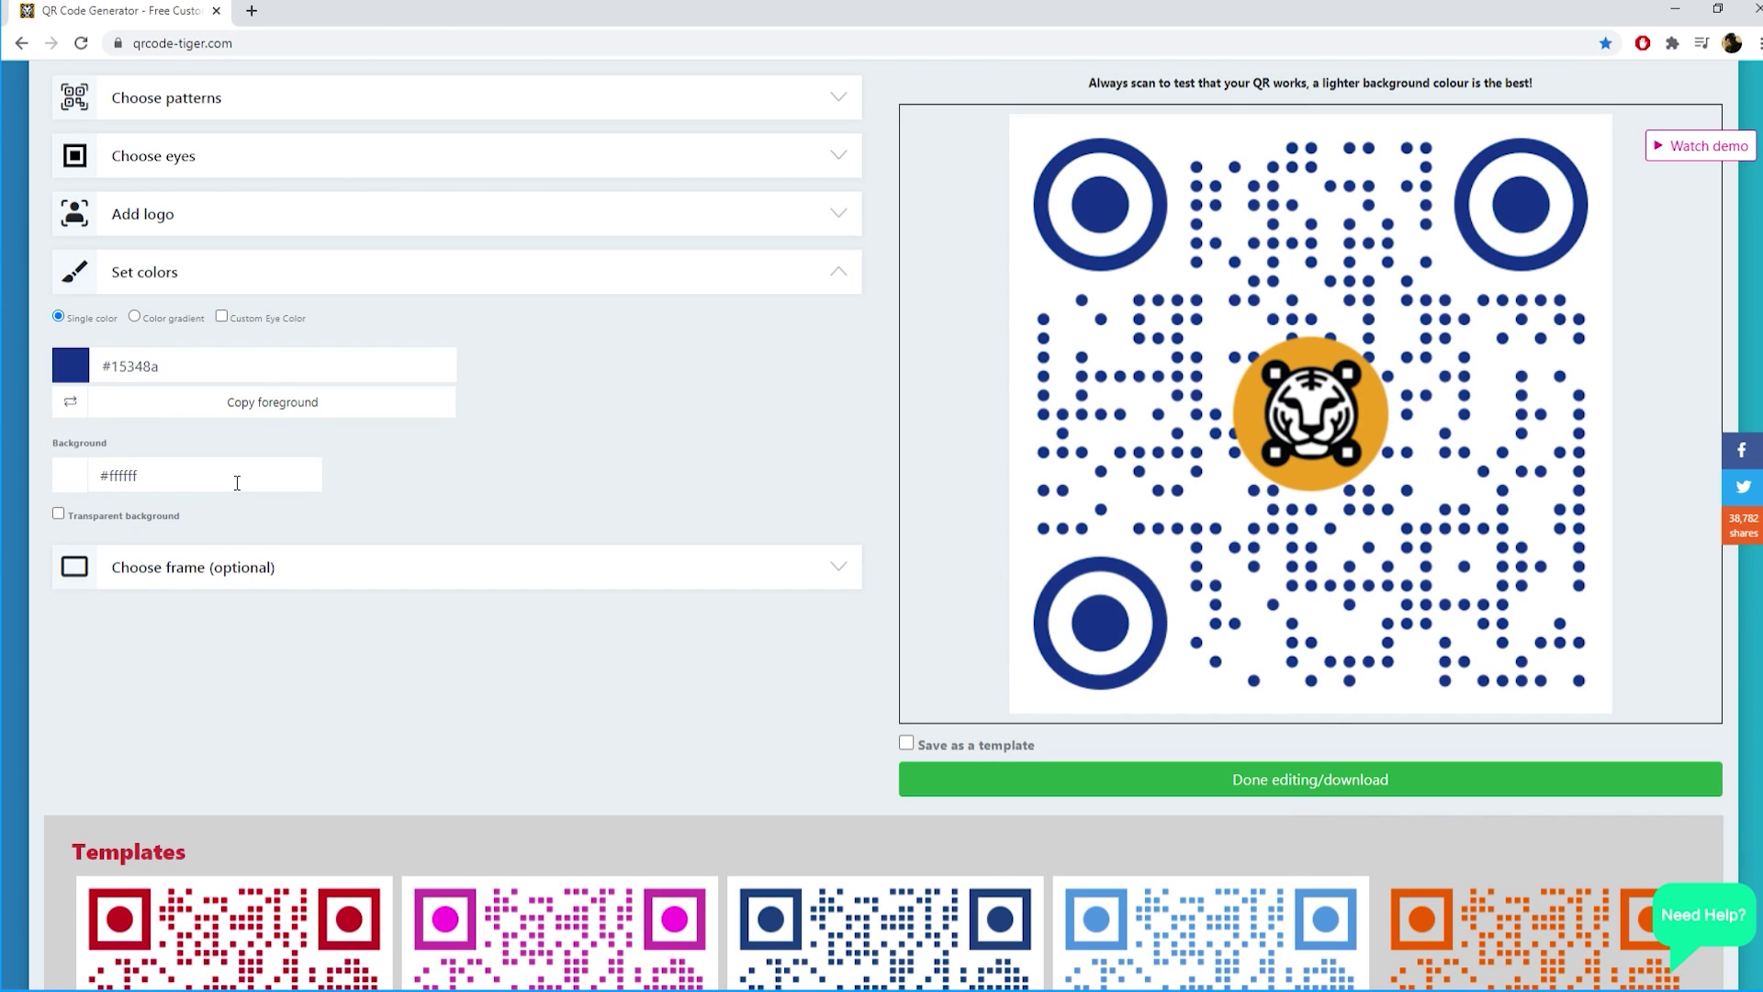
pyautogui.click(135, 318)
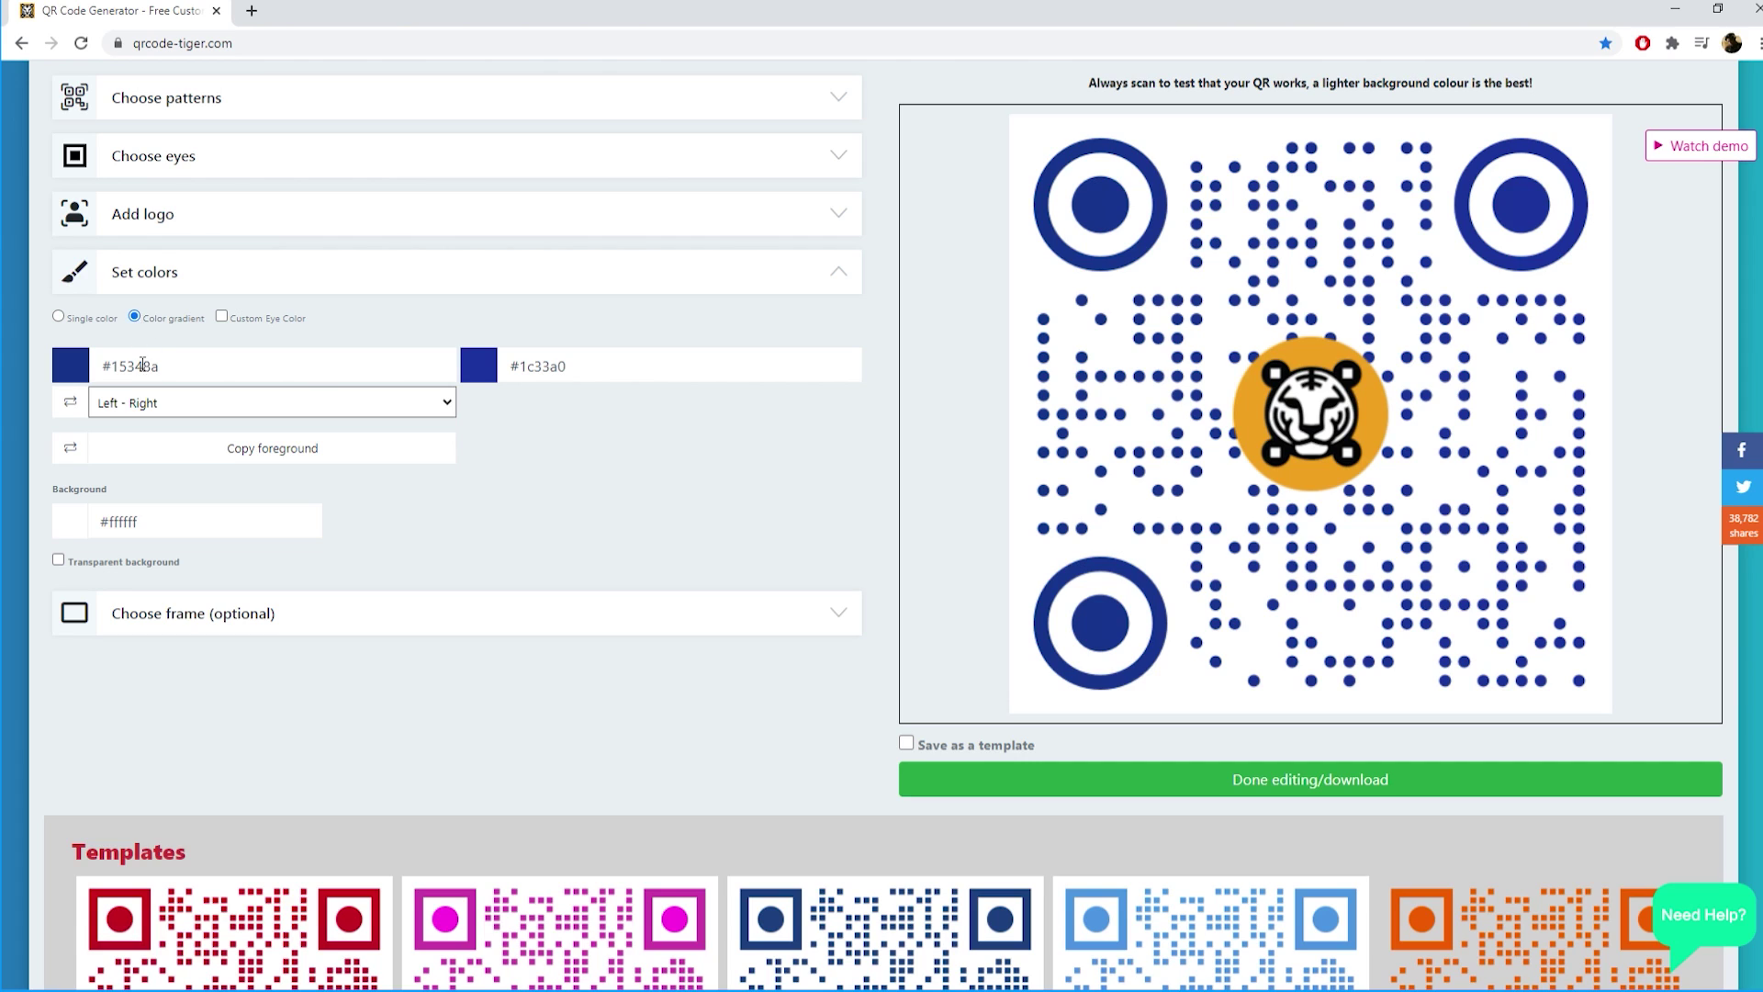
pyautogui.click(138, 367)
pyautogui.click(80, 540)
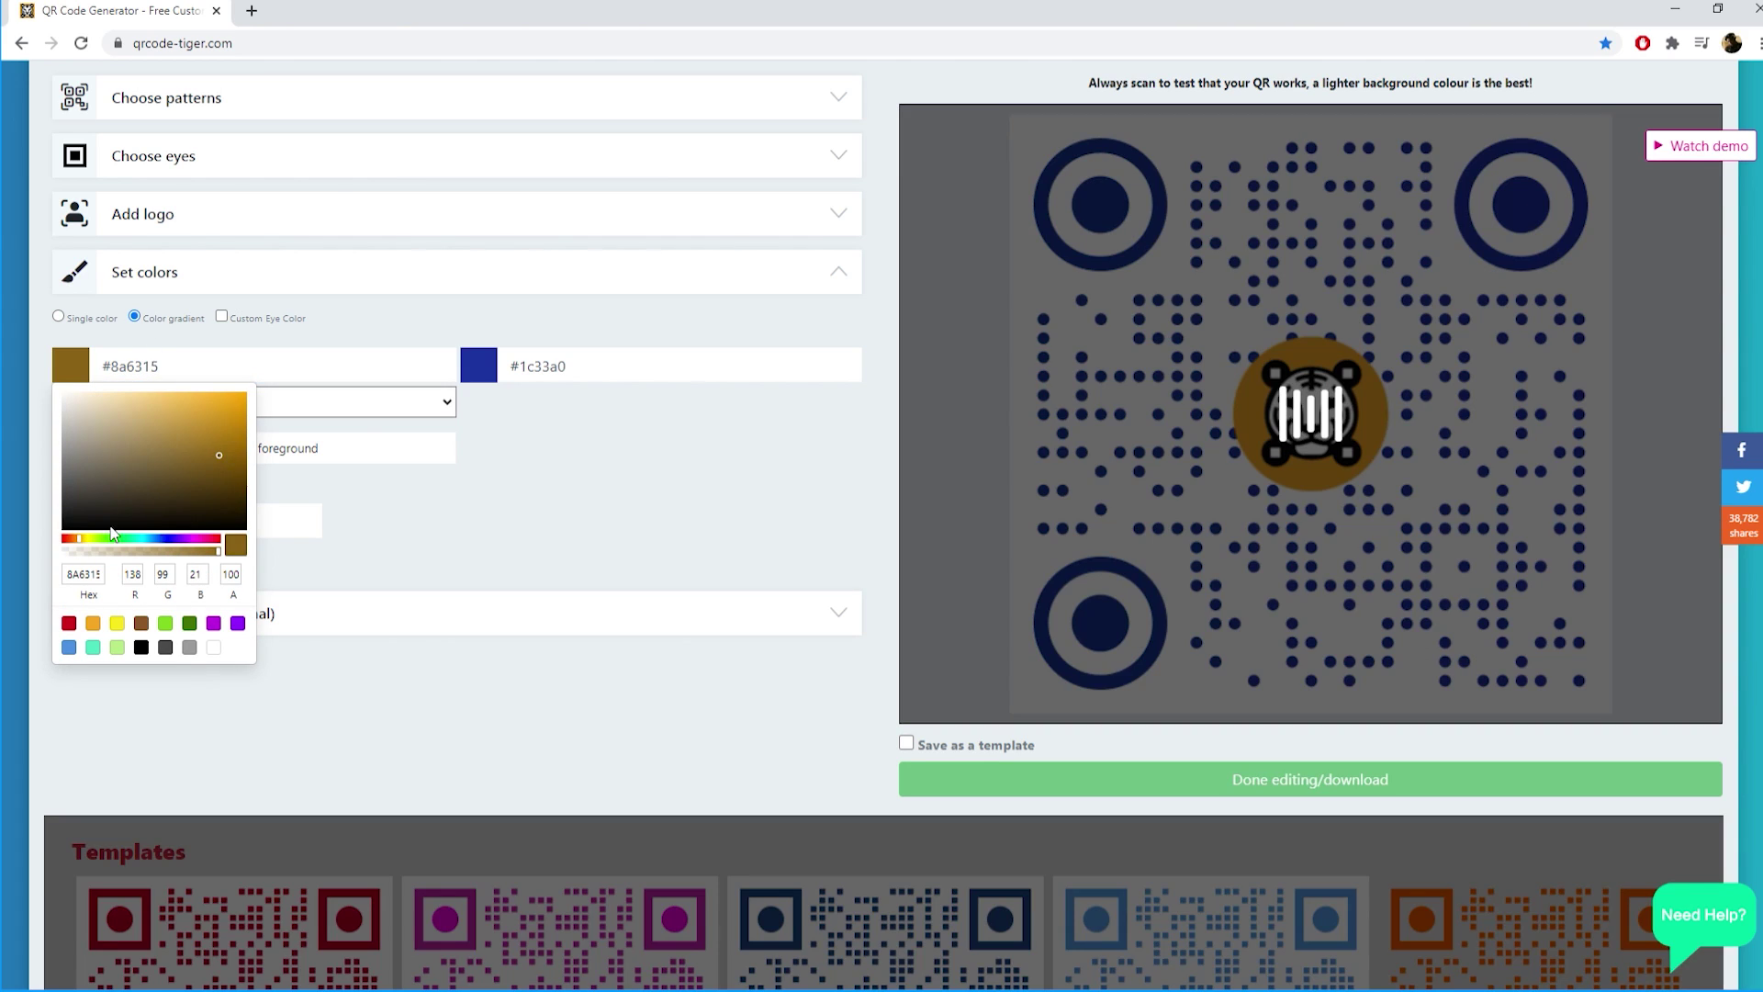
pyautogui.click(240, 454)
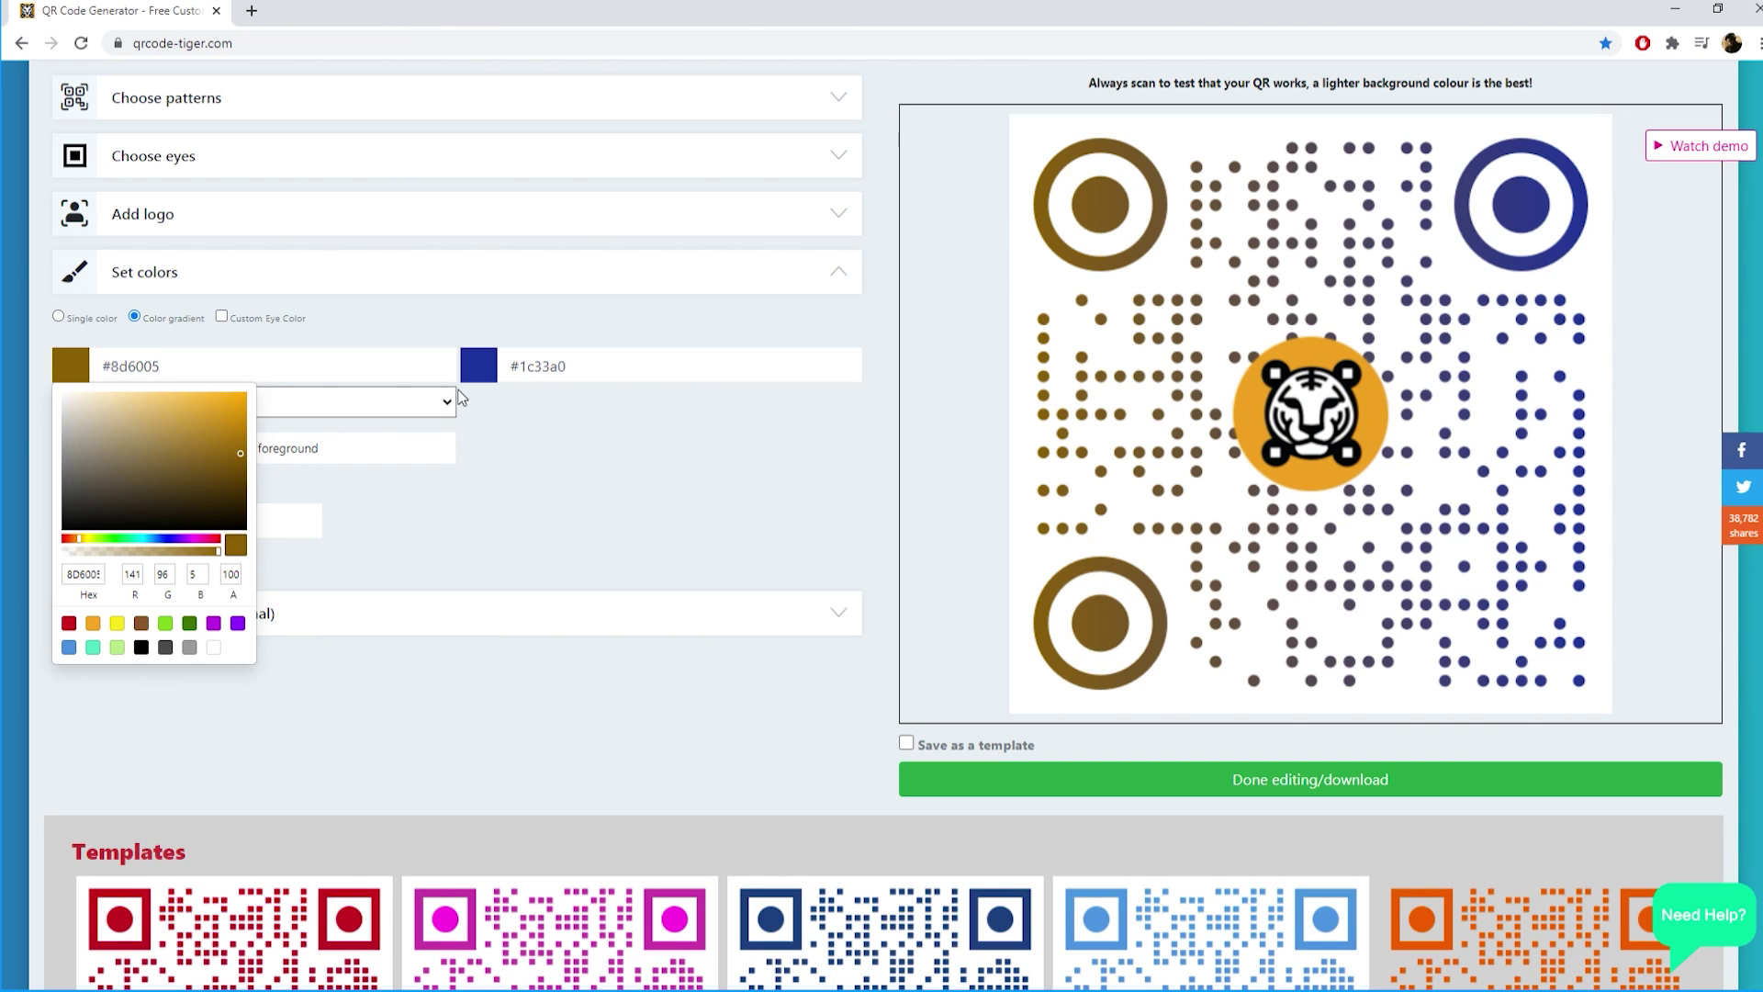
pyautogui.click(586, 373)
pyautogui.click(549, 648)
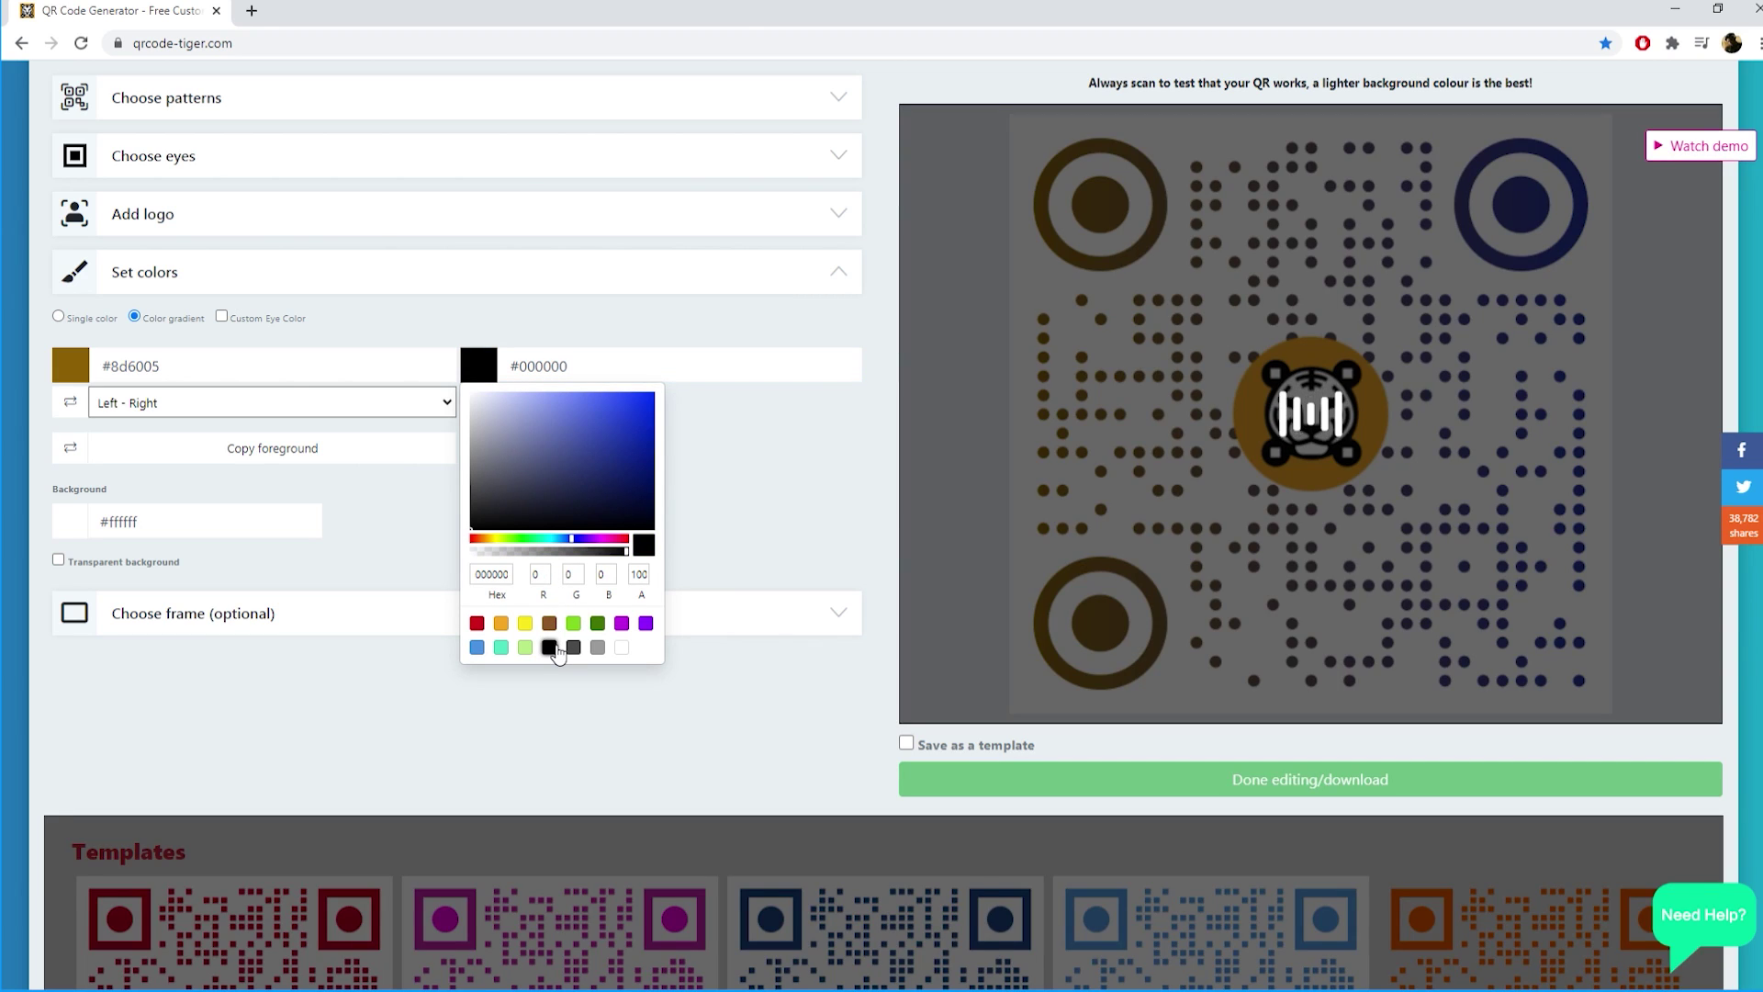
pyautogui.click(446, 402)
pyautogui.click(425, 493)
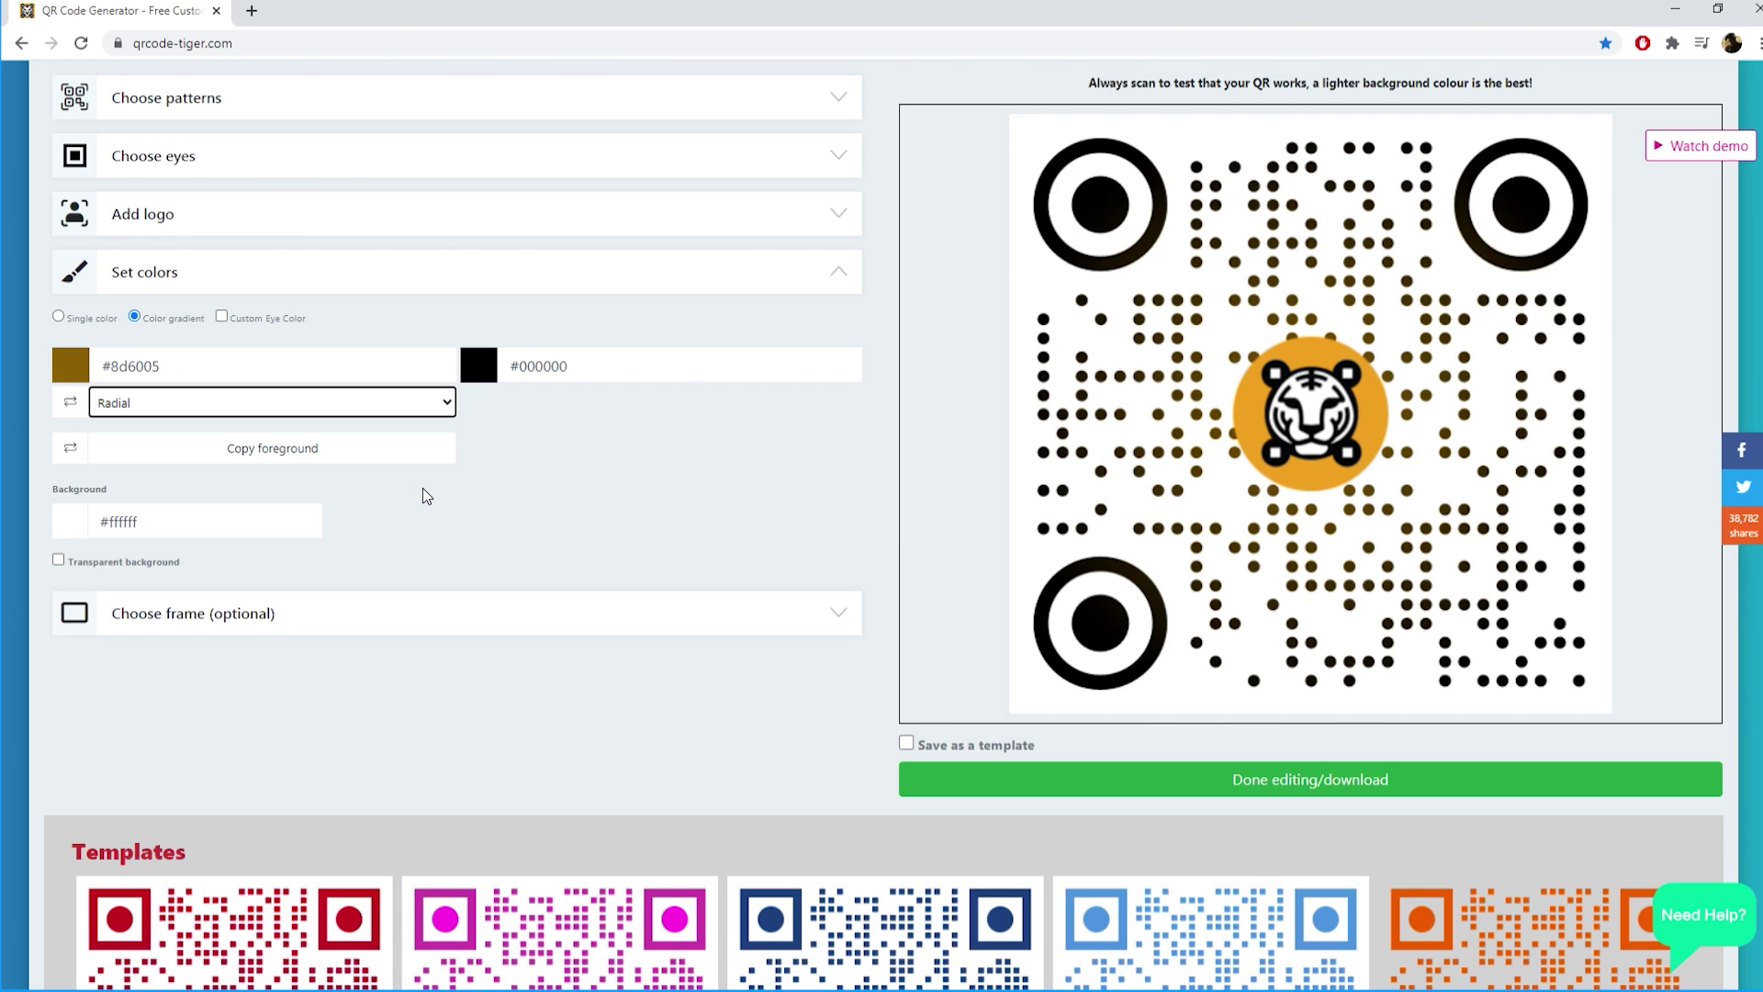
# Compare the SCAN ME frames and keep the square frame with SCAN ME below.
pyautogui.click(420, 615)
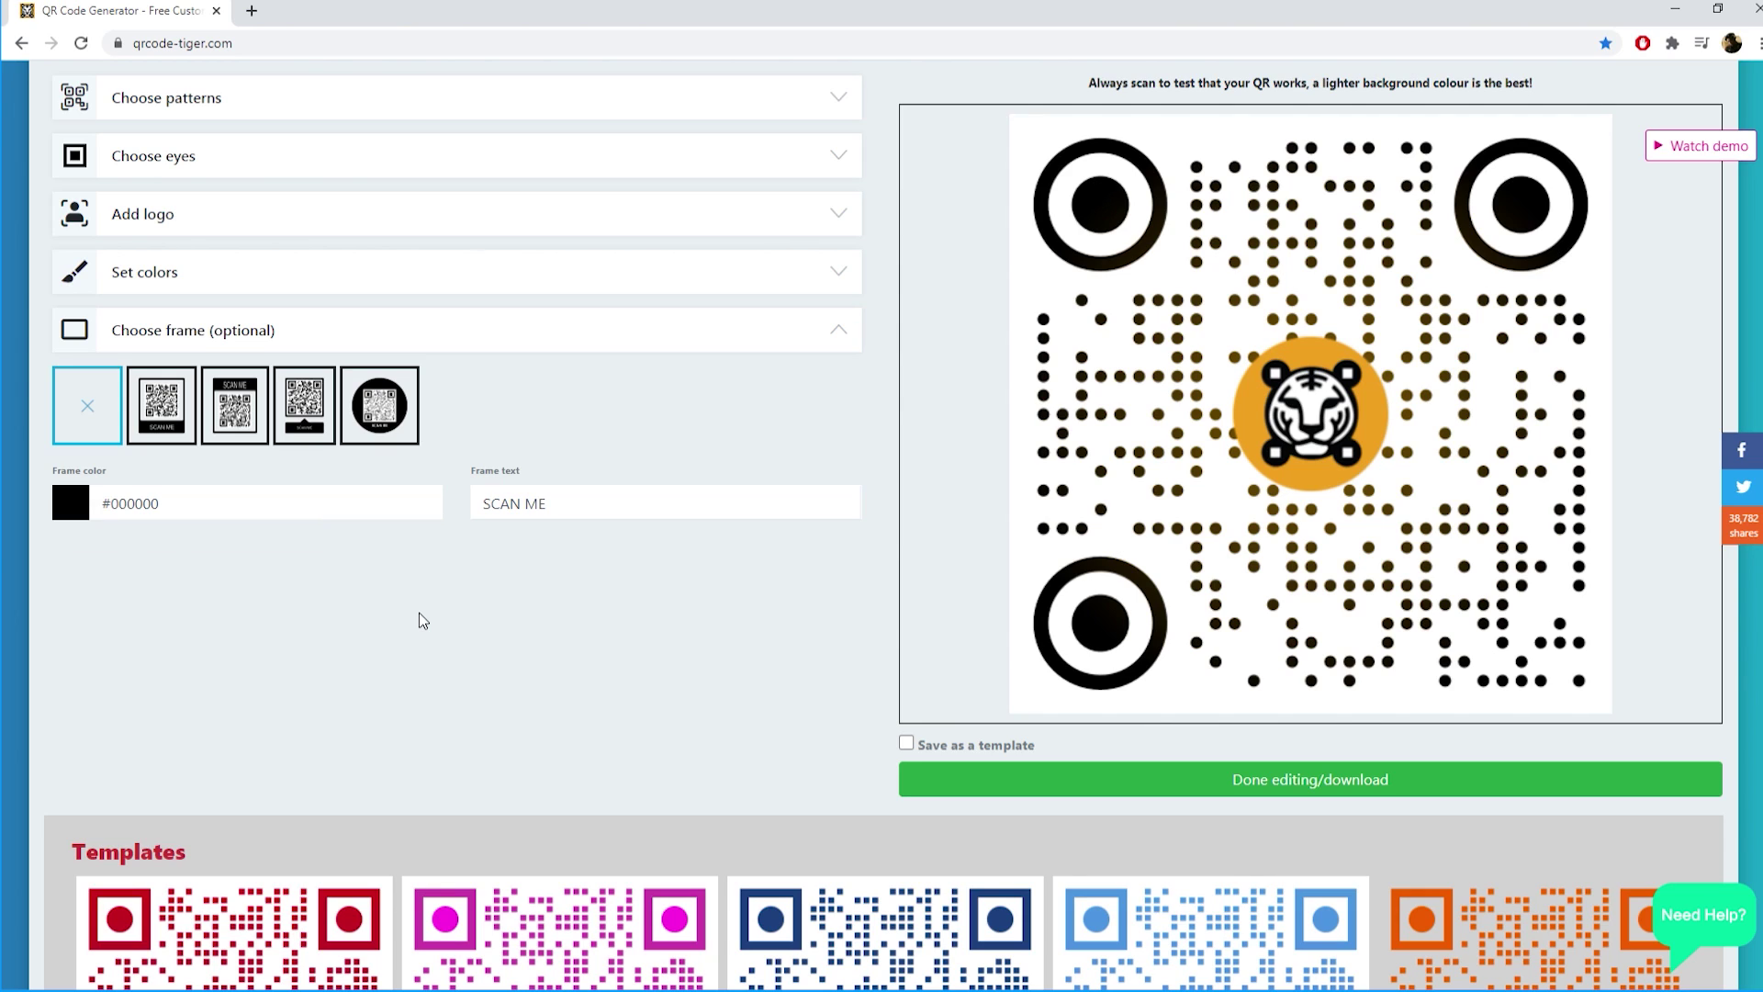
pyautogui.click(181, 414)
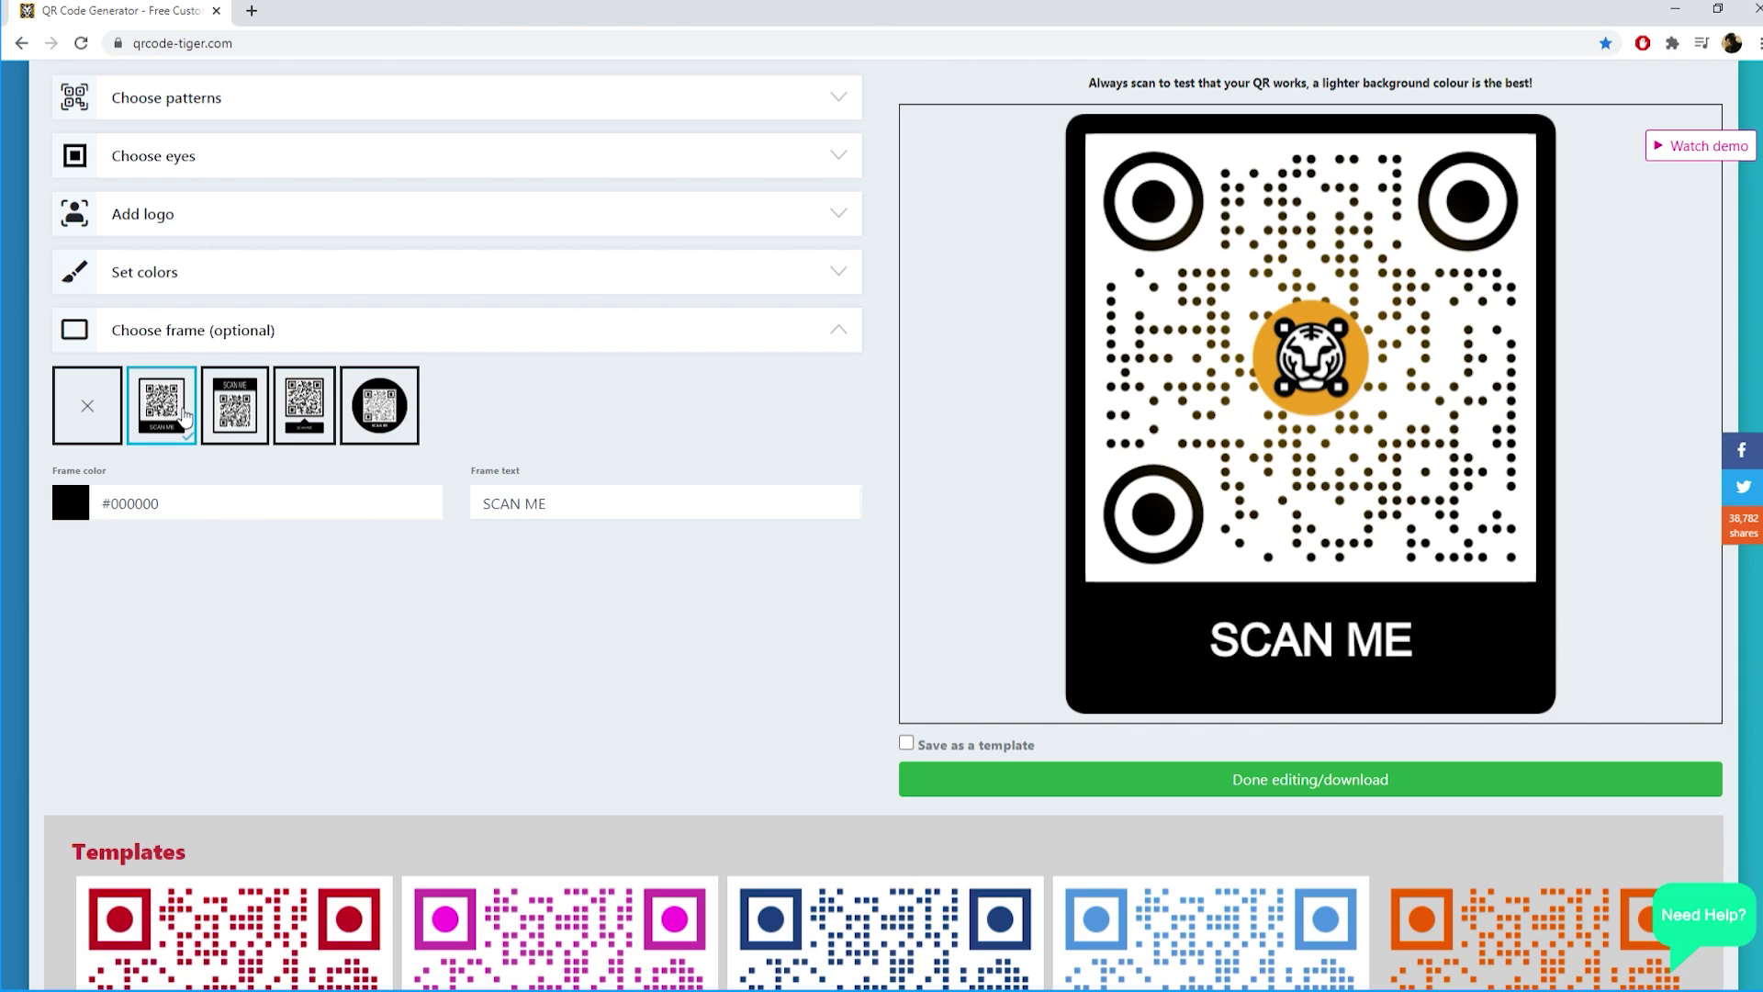
pyautogui.click(255, 416)
pyautogui.click(299, 418)
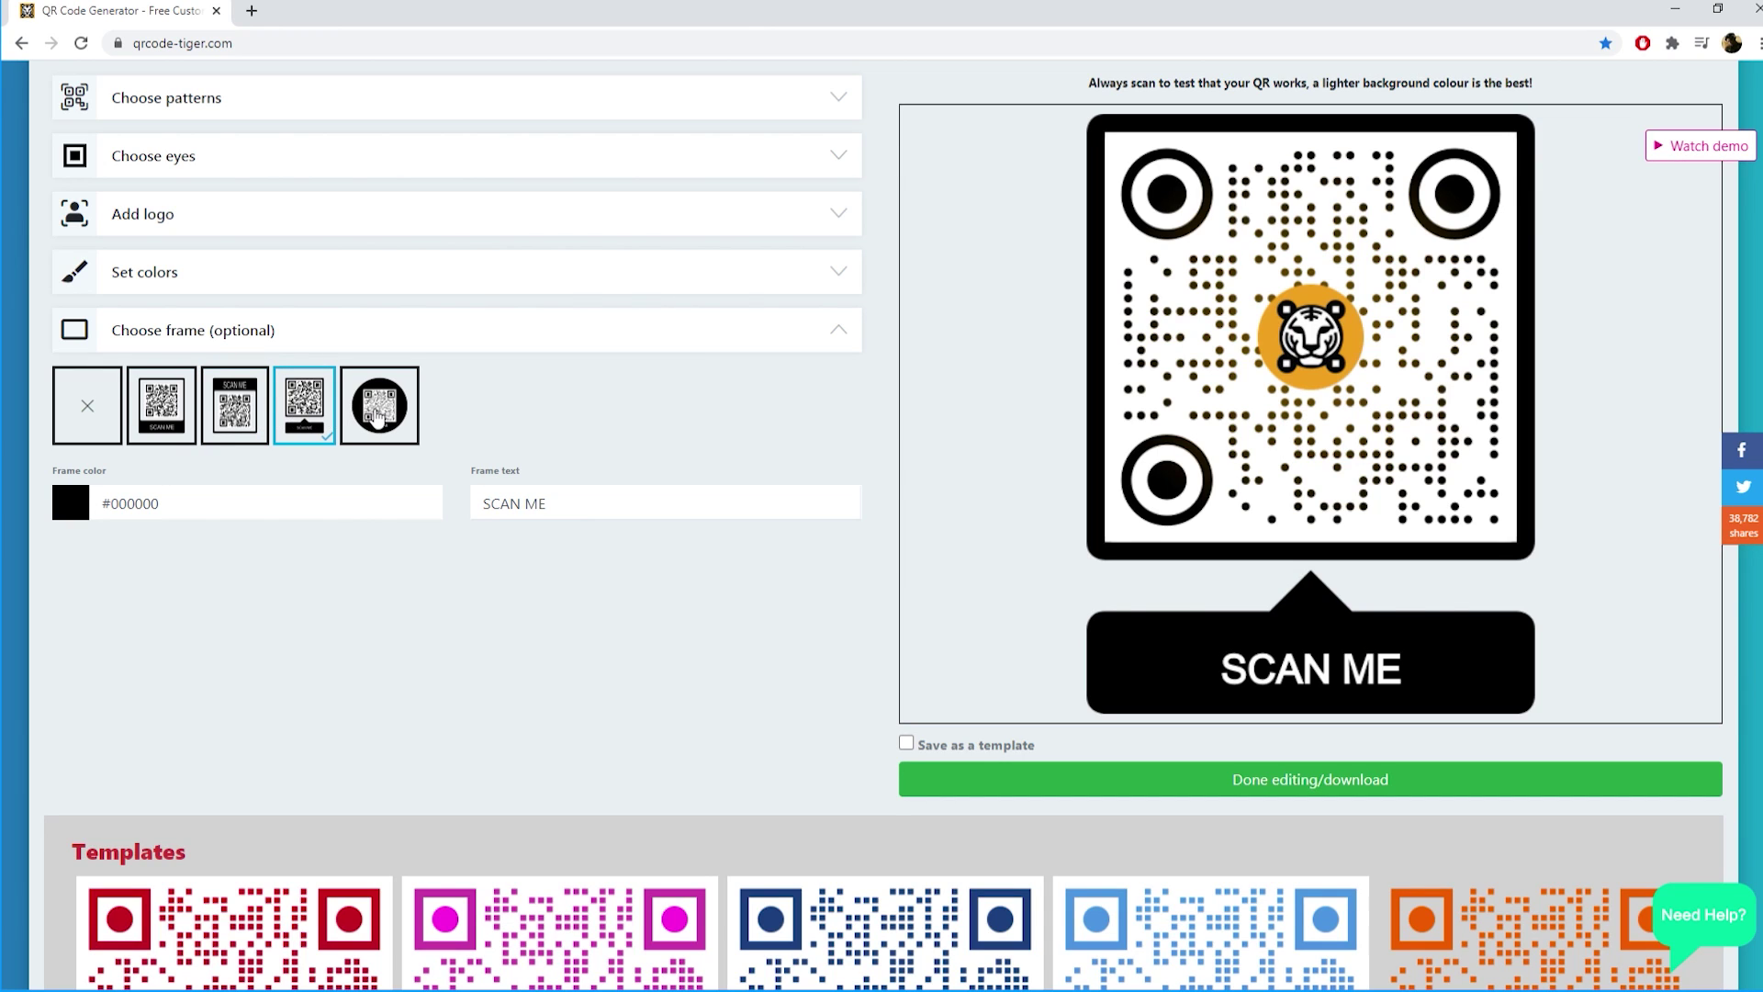
pyautogui.click(379, 418)
pyautogui.click(181, 418)
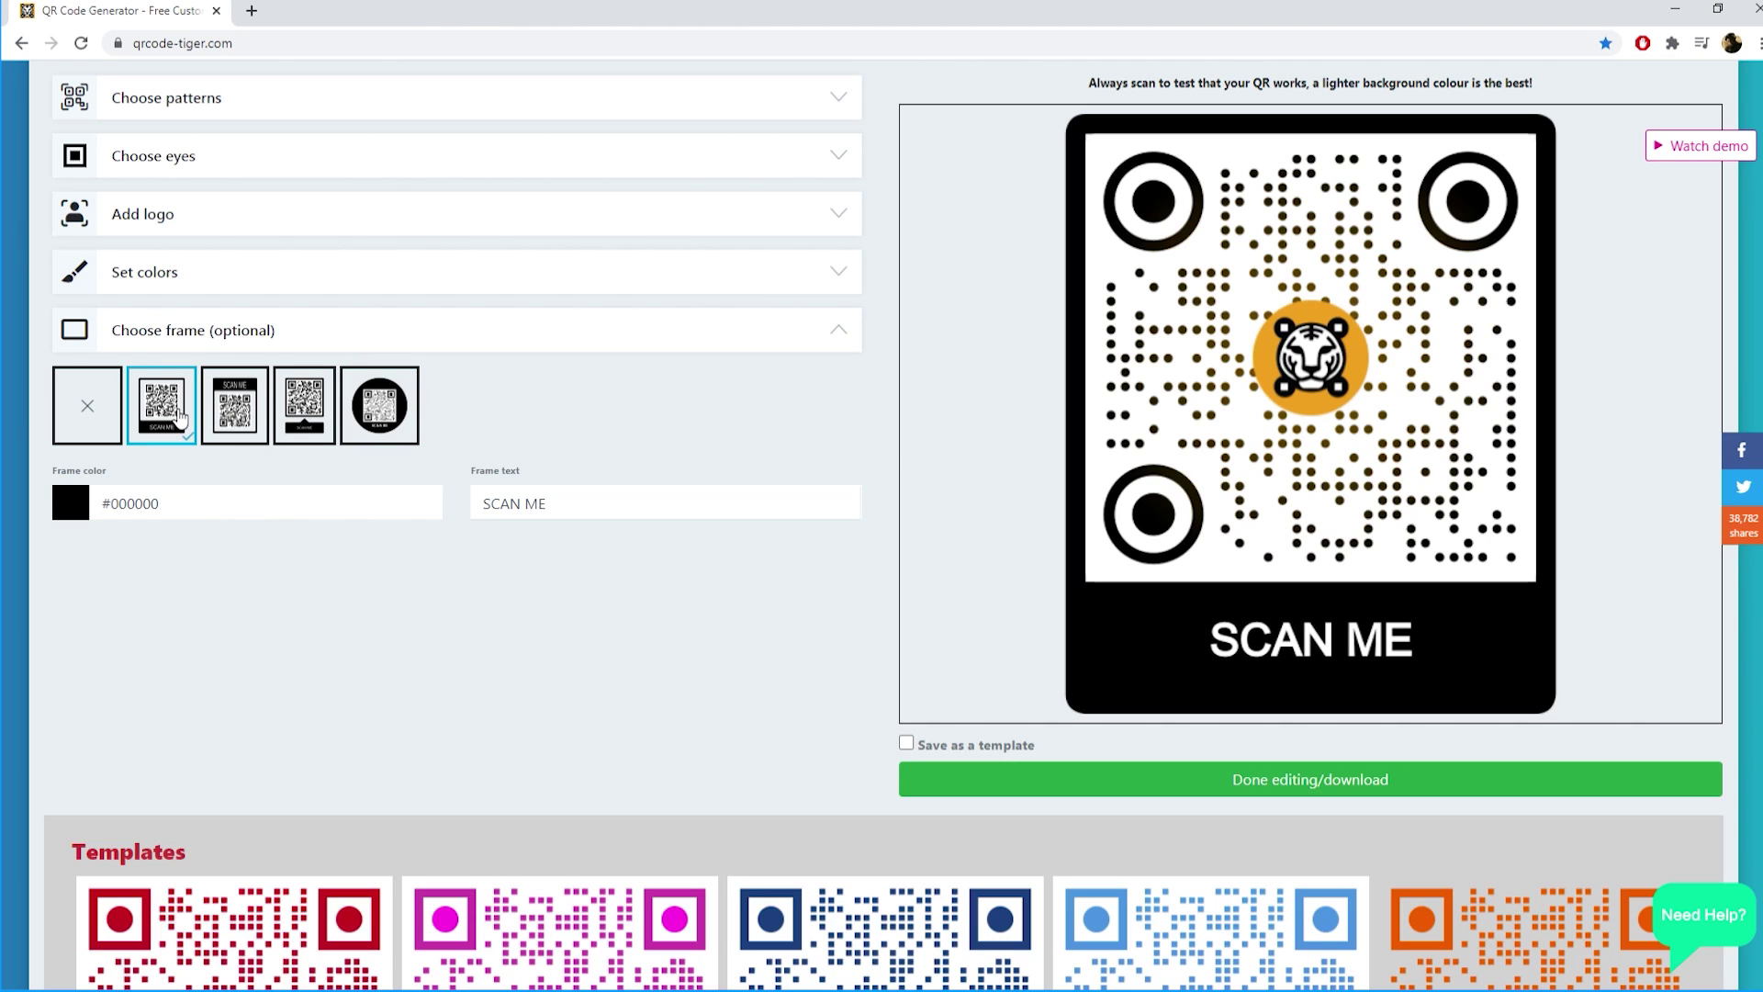
# Colour the frame with the orange #f5a623 preset.
pyautogui.click(178, 505)
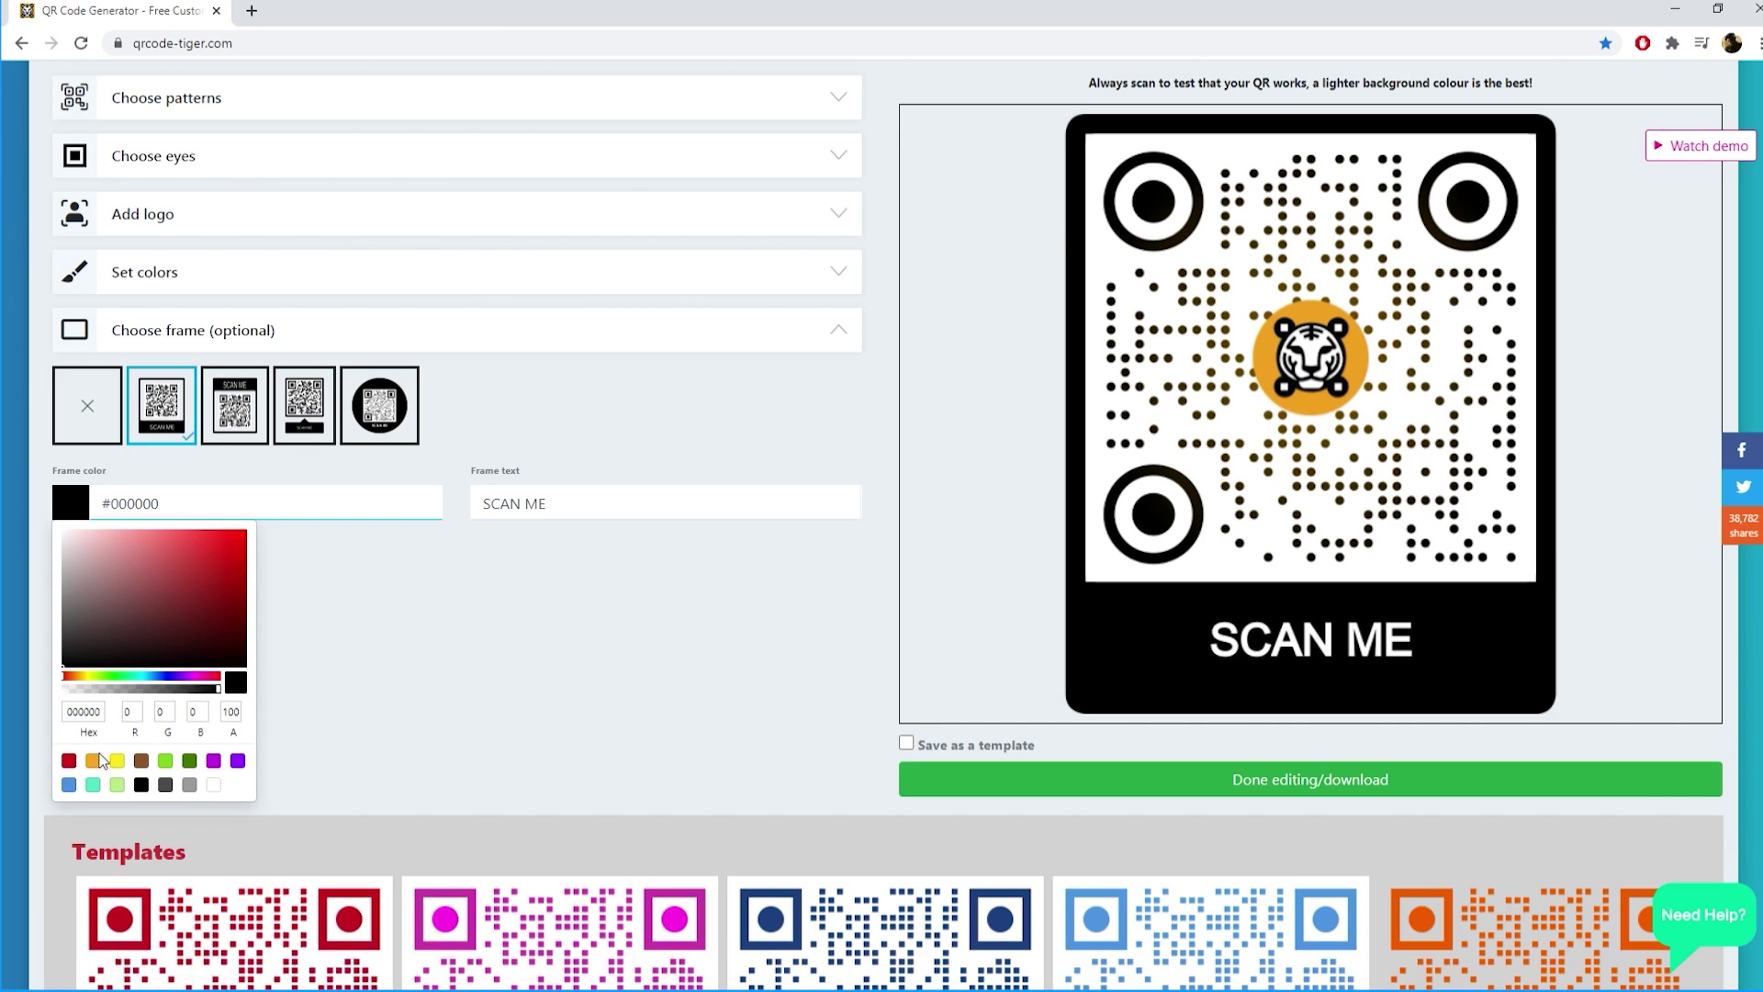
pyautogui.click(93, 760)
pyautogui.click(292, 635)
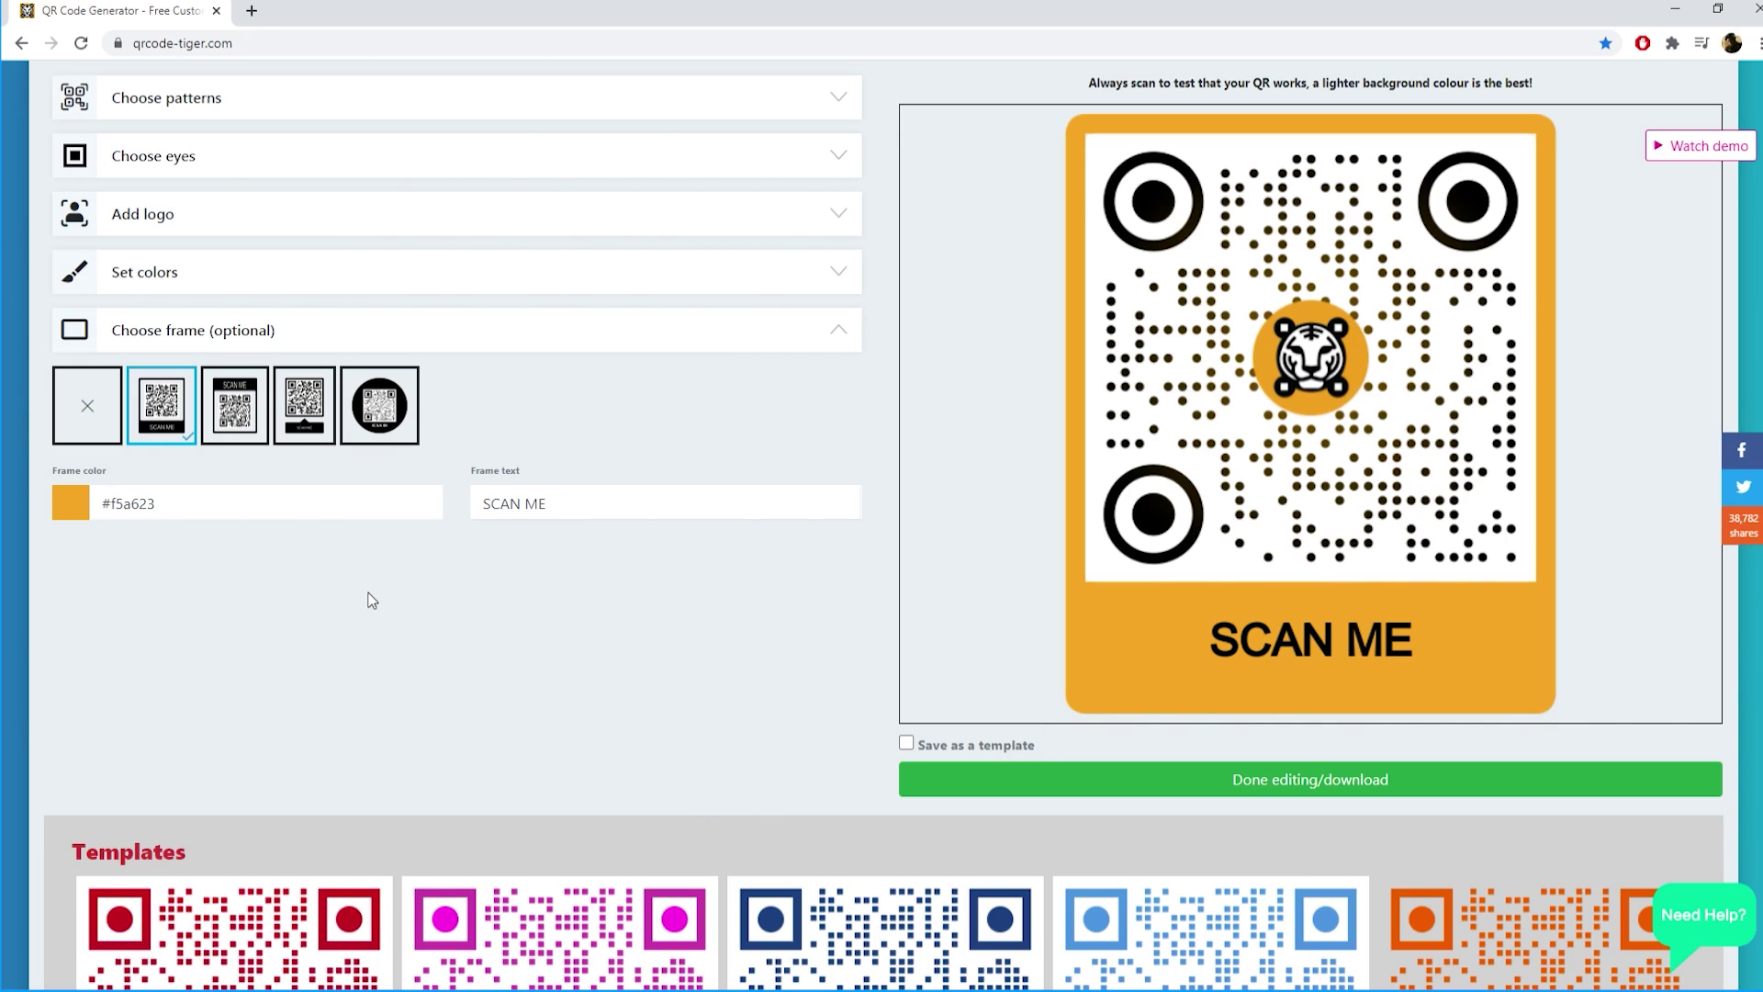
# Finish editing and download the framed QR code, creating Campaign 1IQ5.
pyautogui.click(1165, 795)
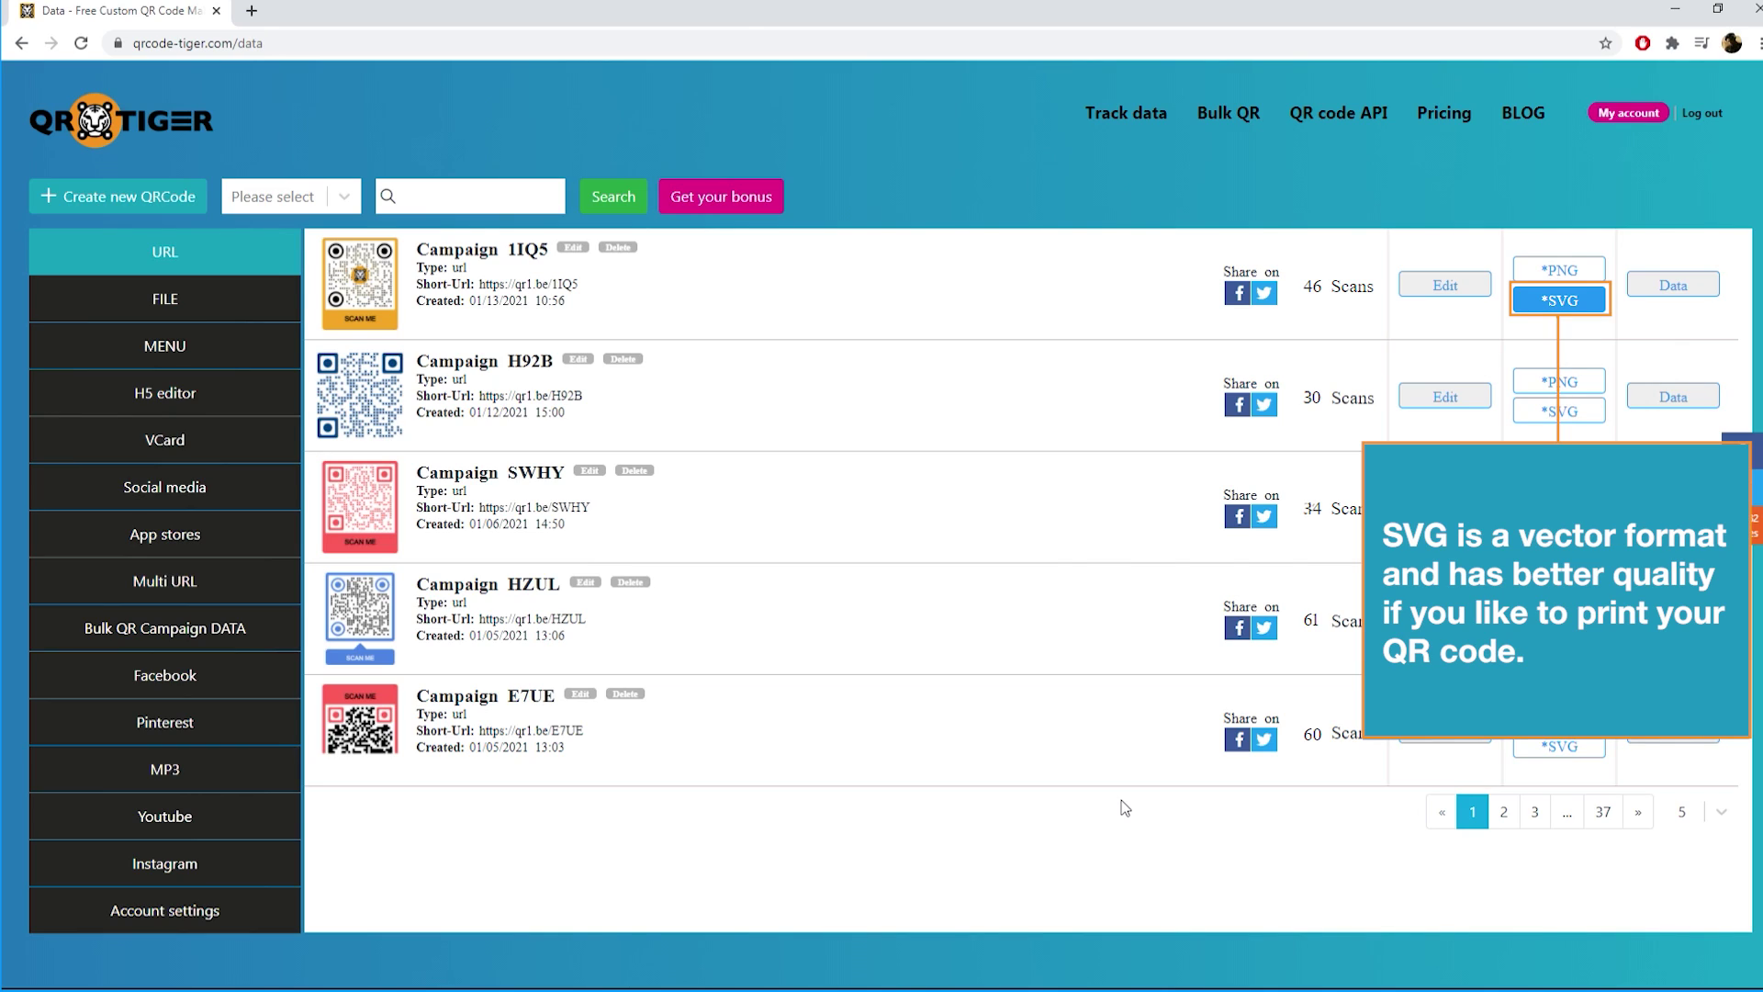
# View the new campaign's scan data grouped by Years, reviewing the time and device charts.
pyautogui.click(1681, 290)
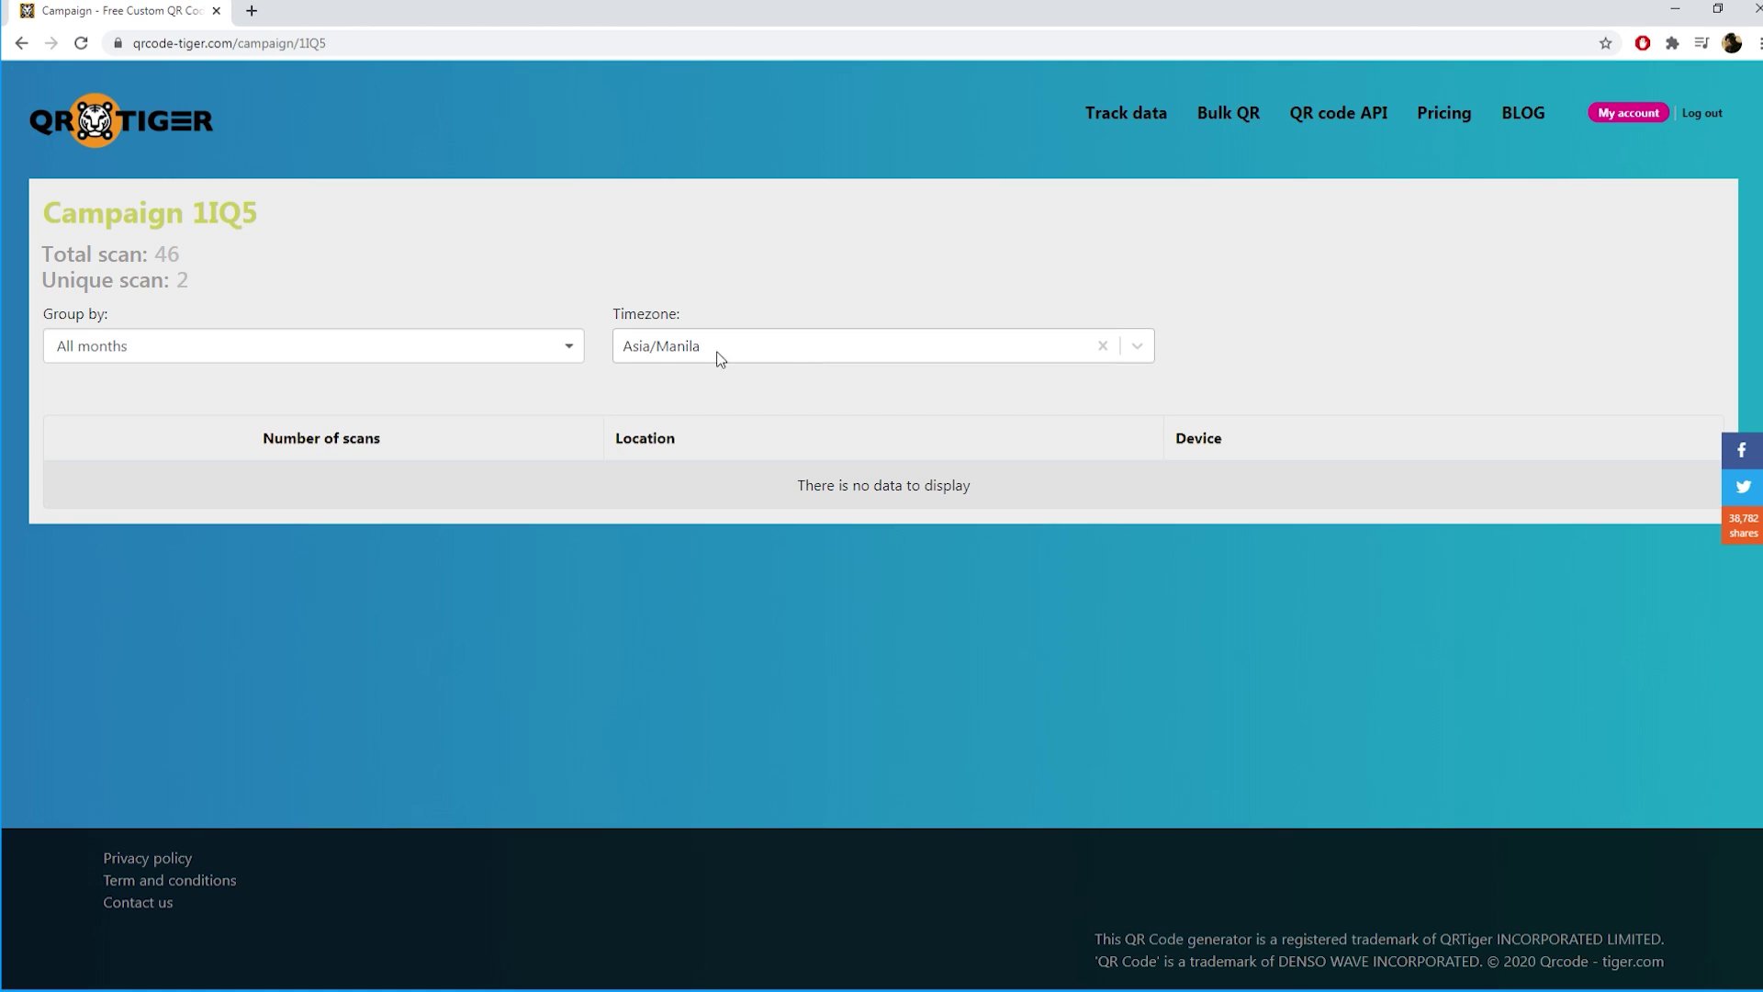
pyautogui.click(574, 355)
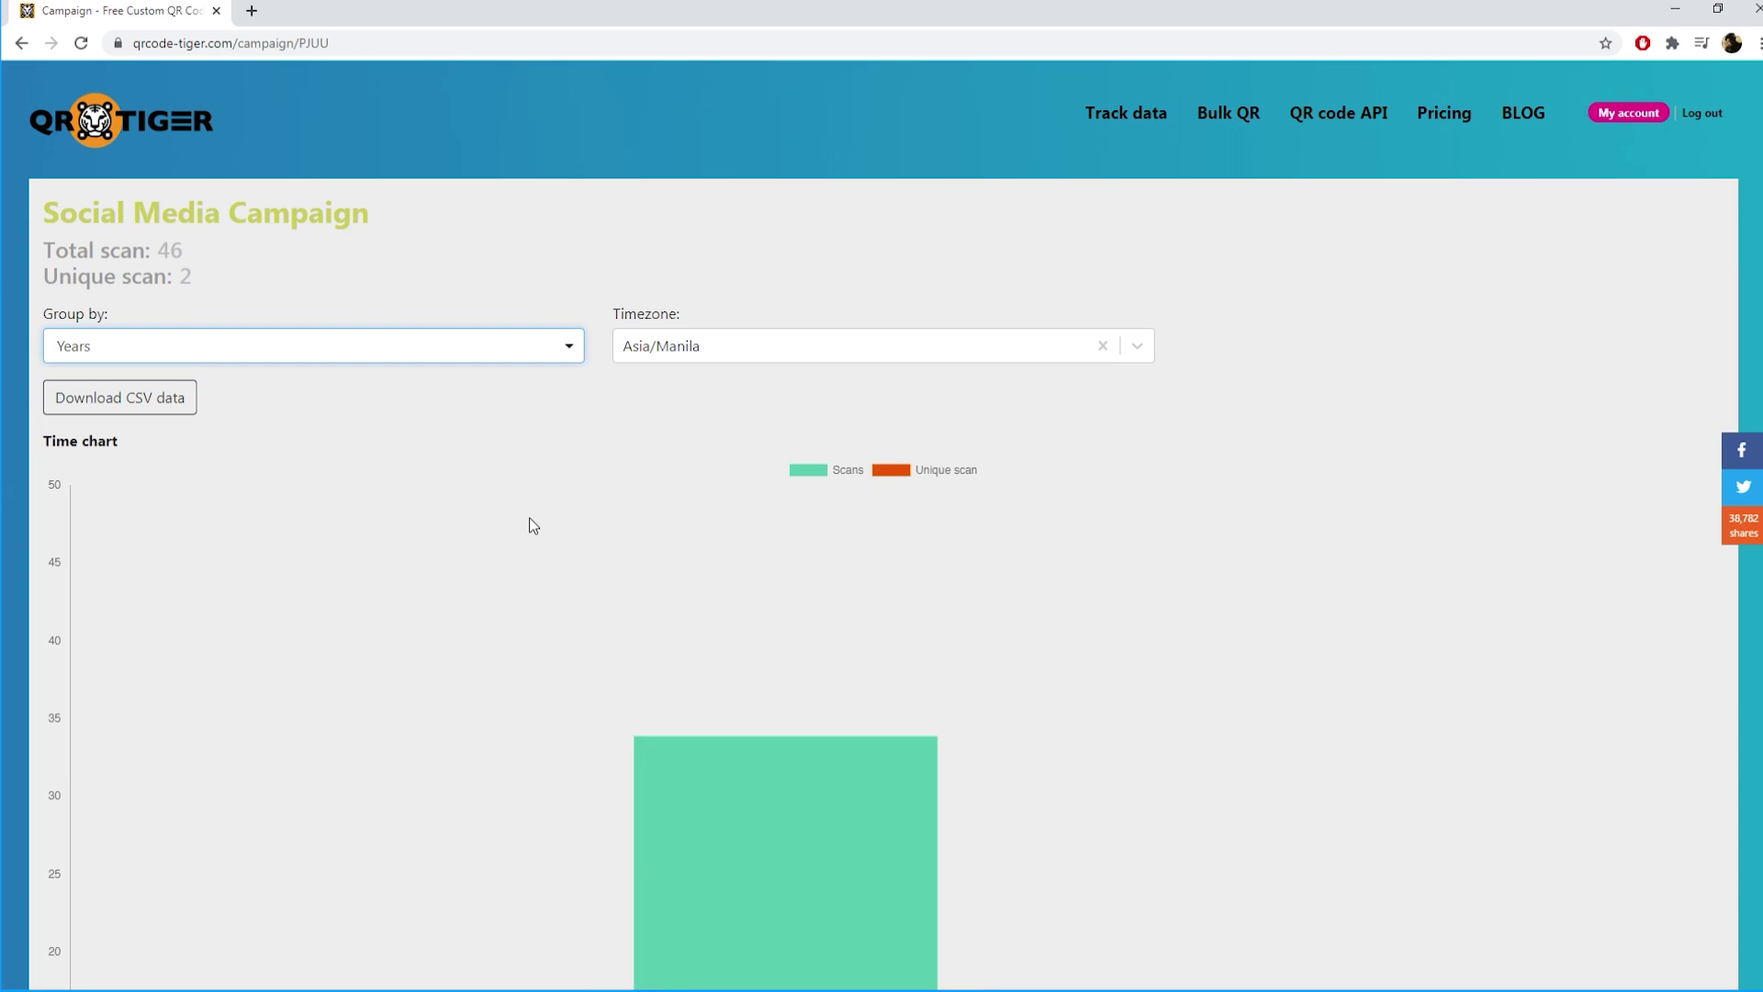
pyautogui.scroll(-1, 529, 516)
pyautogui.scroll(-3, 530, 520)
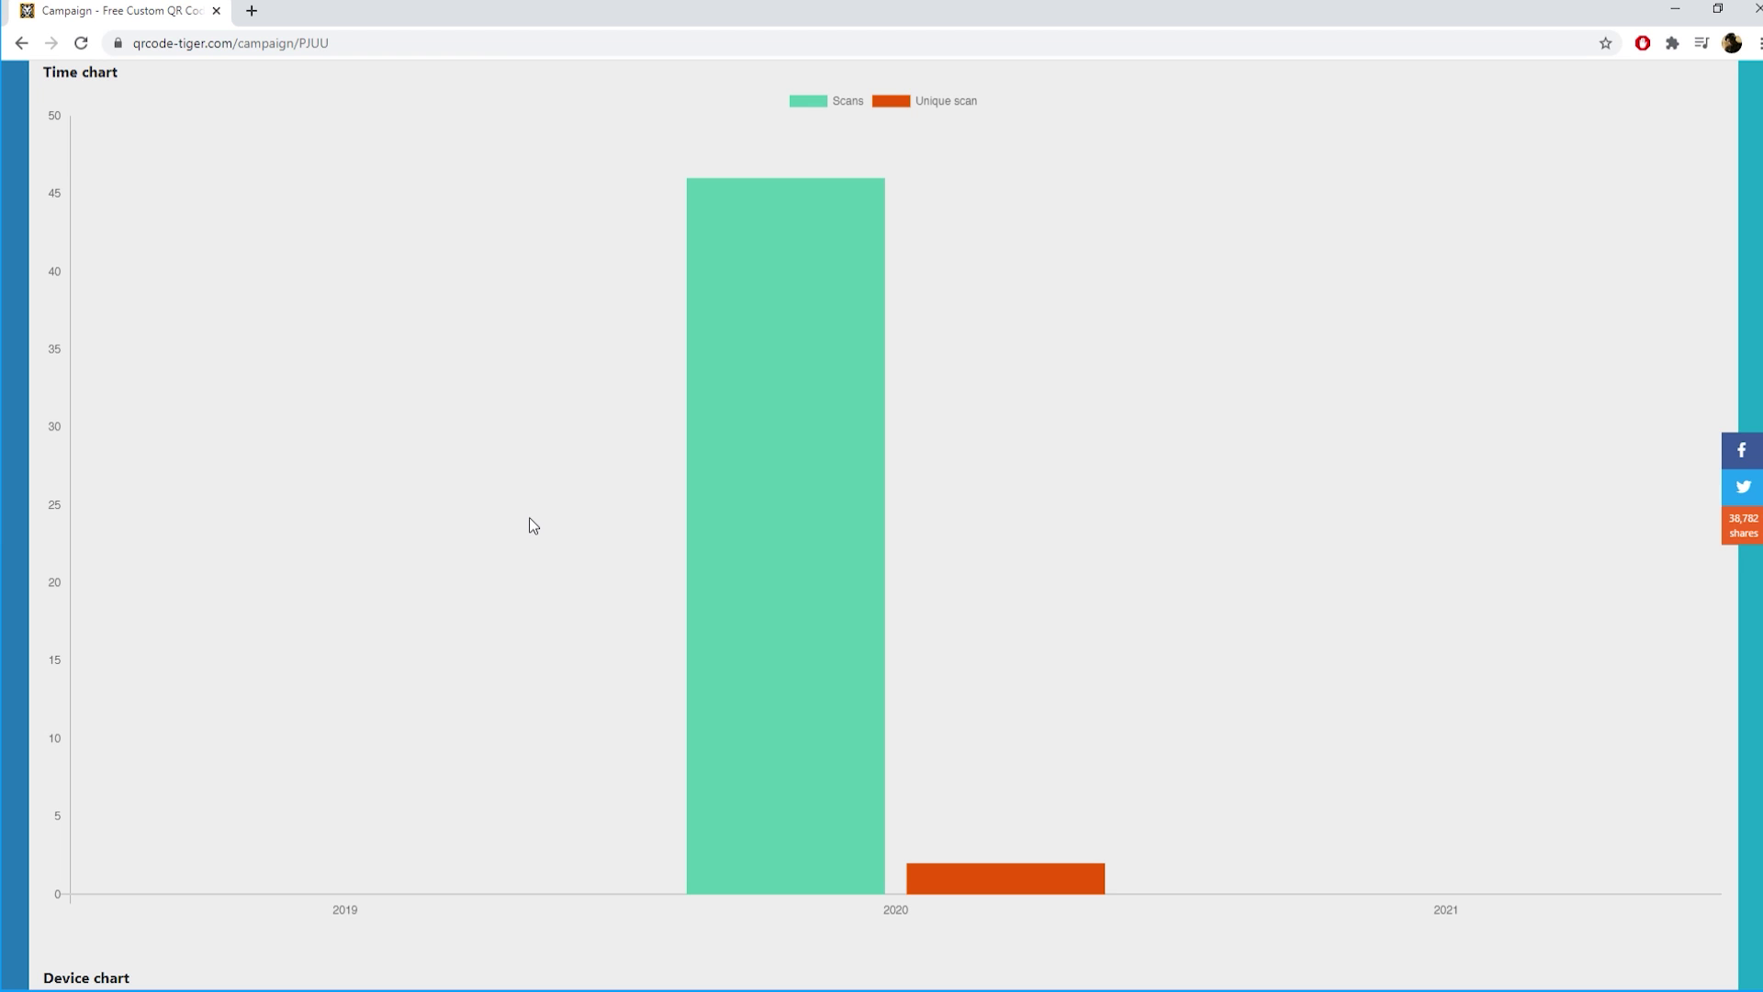
pyautogui.moveTo(728, 509)
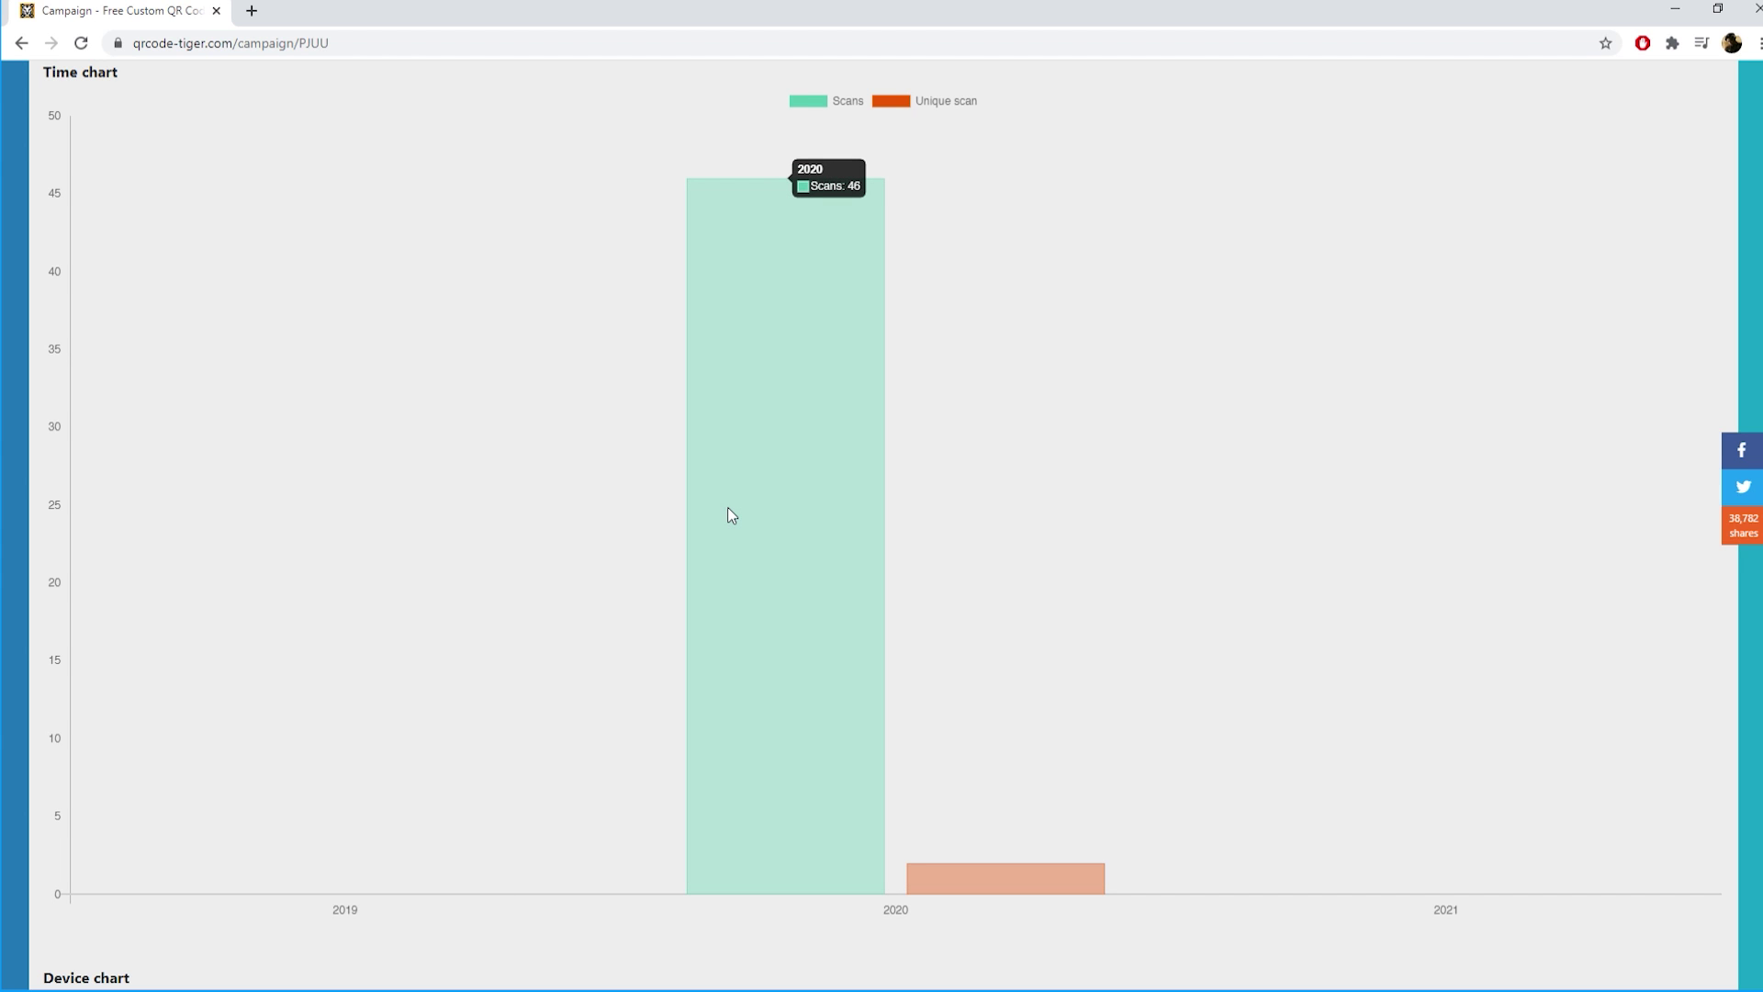
pyautogui.moveTo(1002, 877)
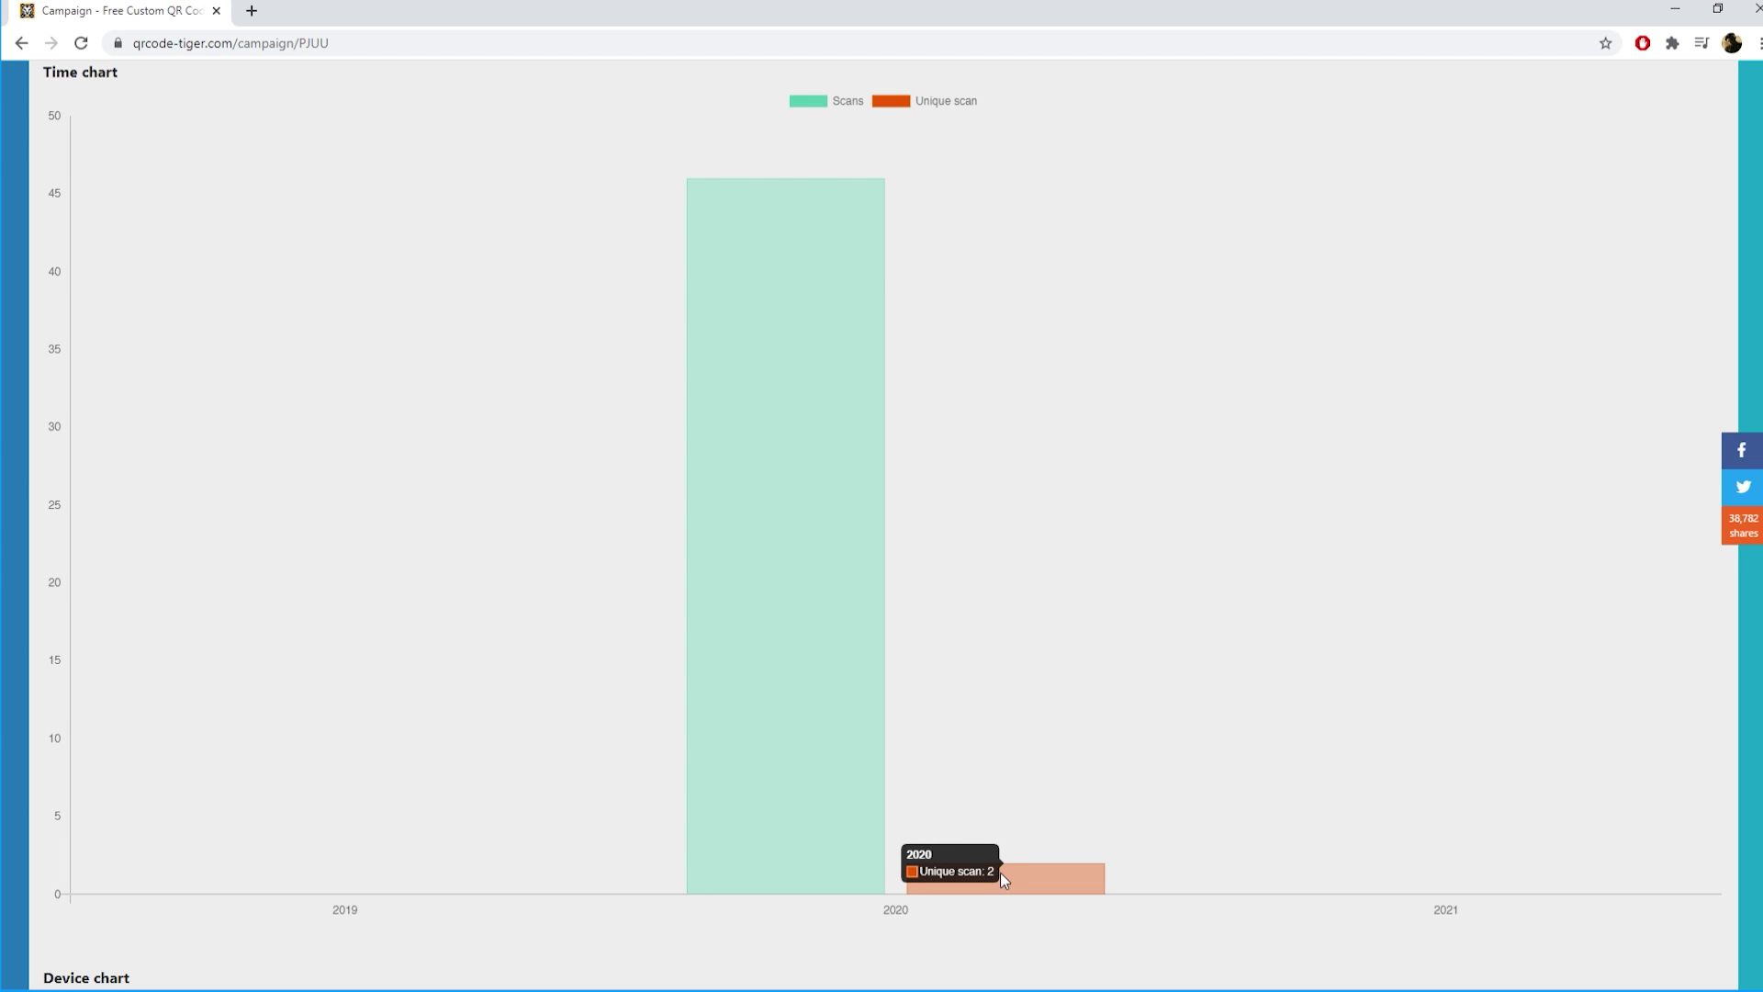
pyautogui.scroll(-10, 1000, 872)
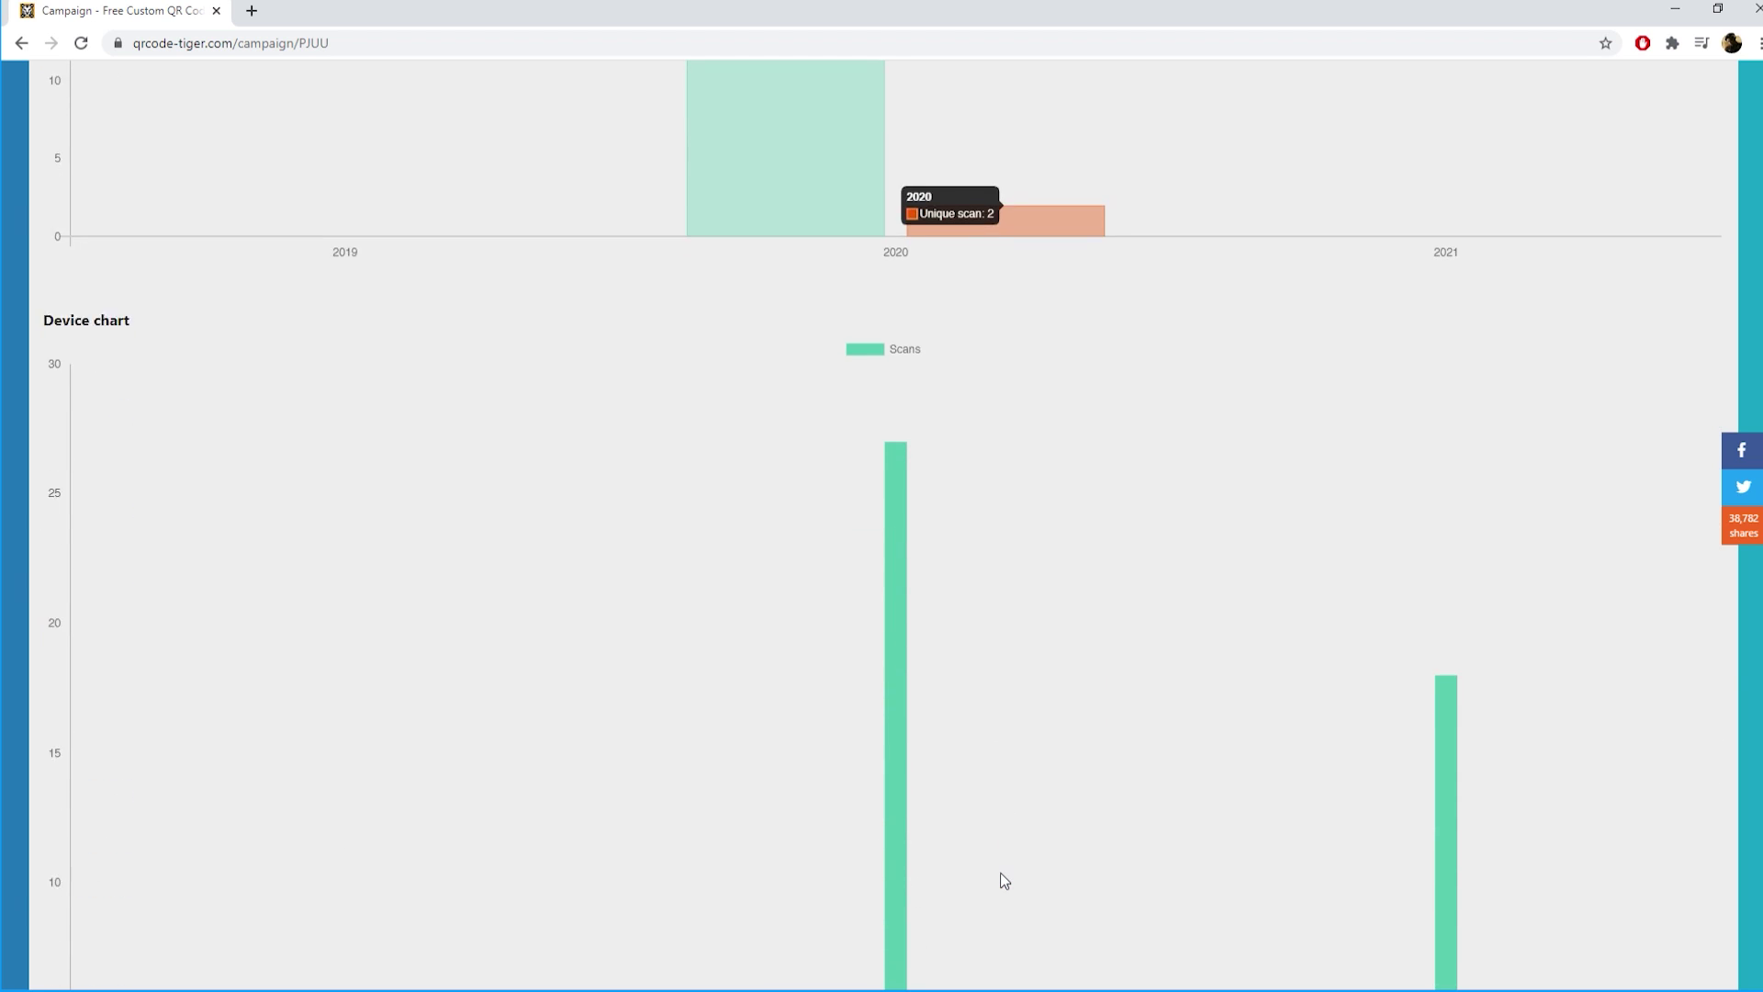
pyautogui.moveTo(344, 904)
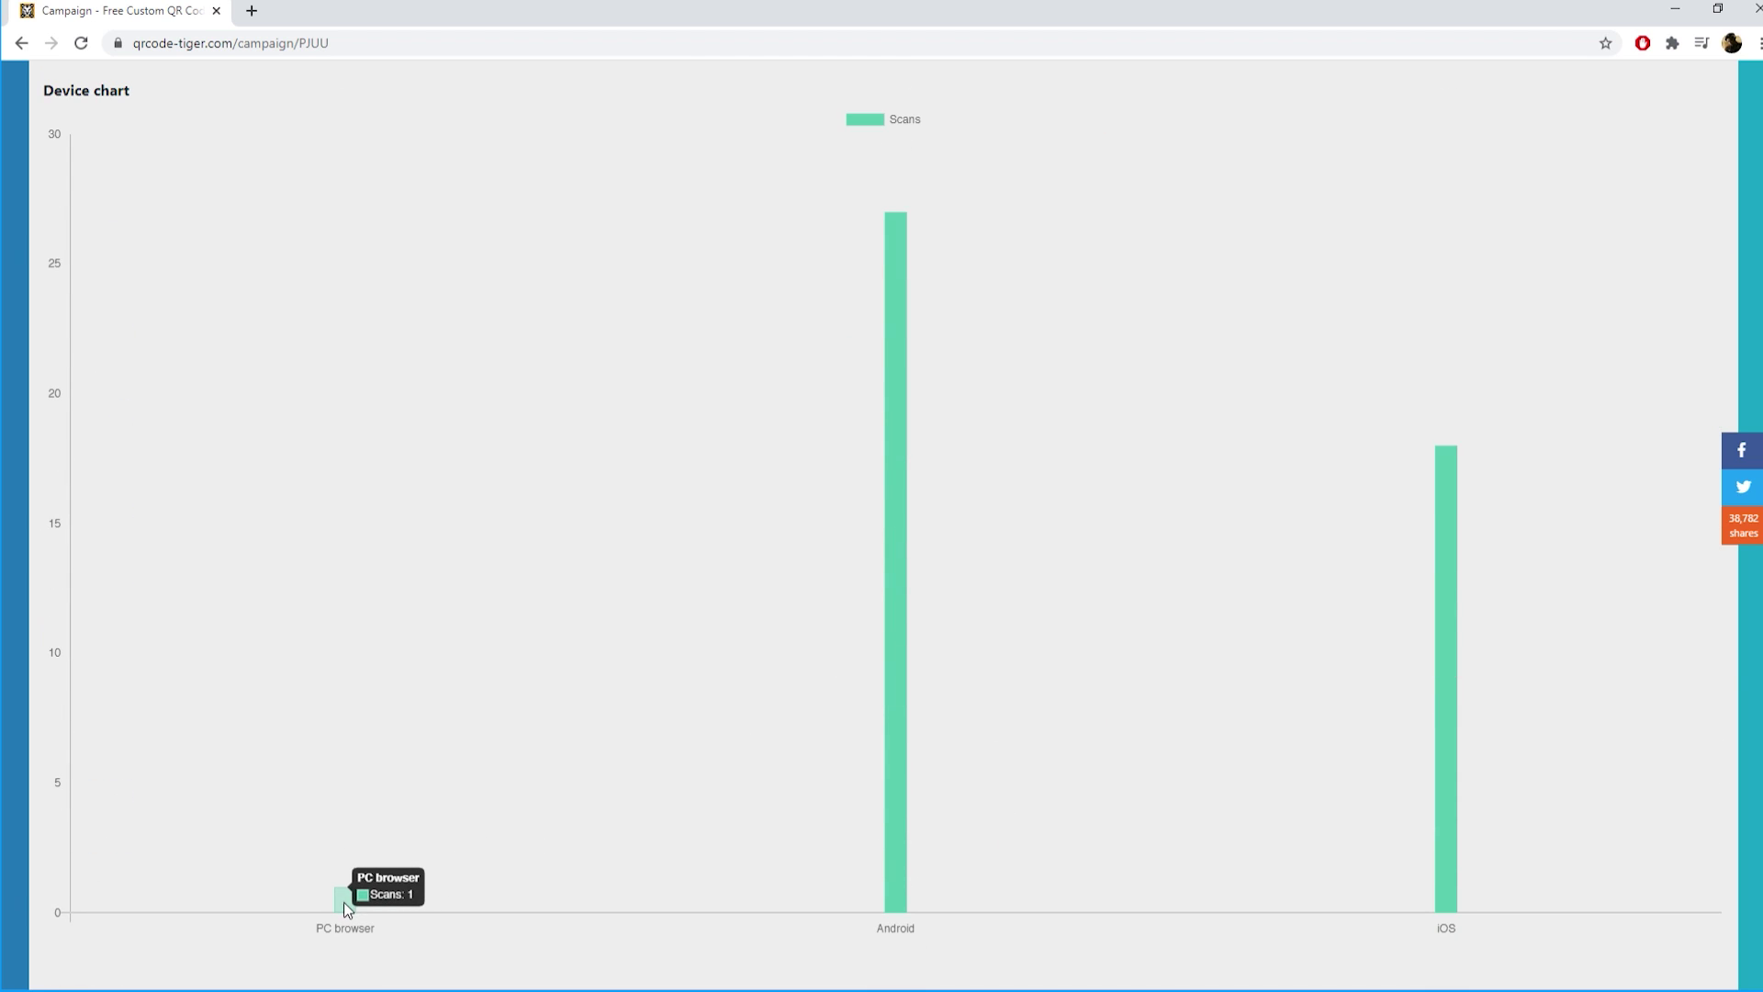
pyautogui.moveTo(896, 507)
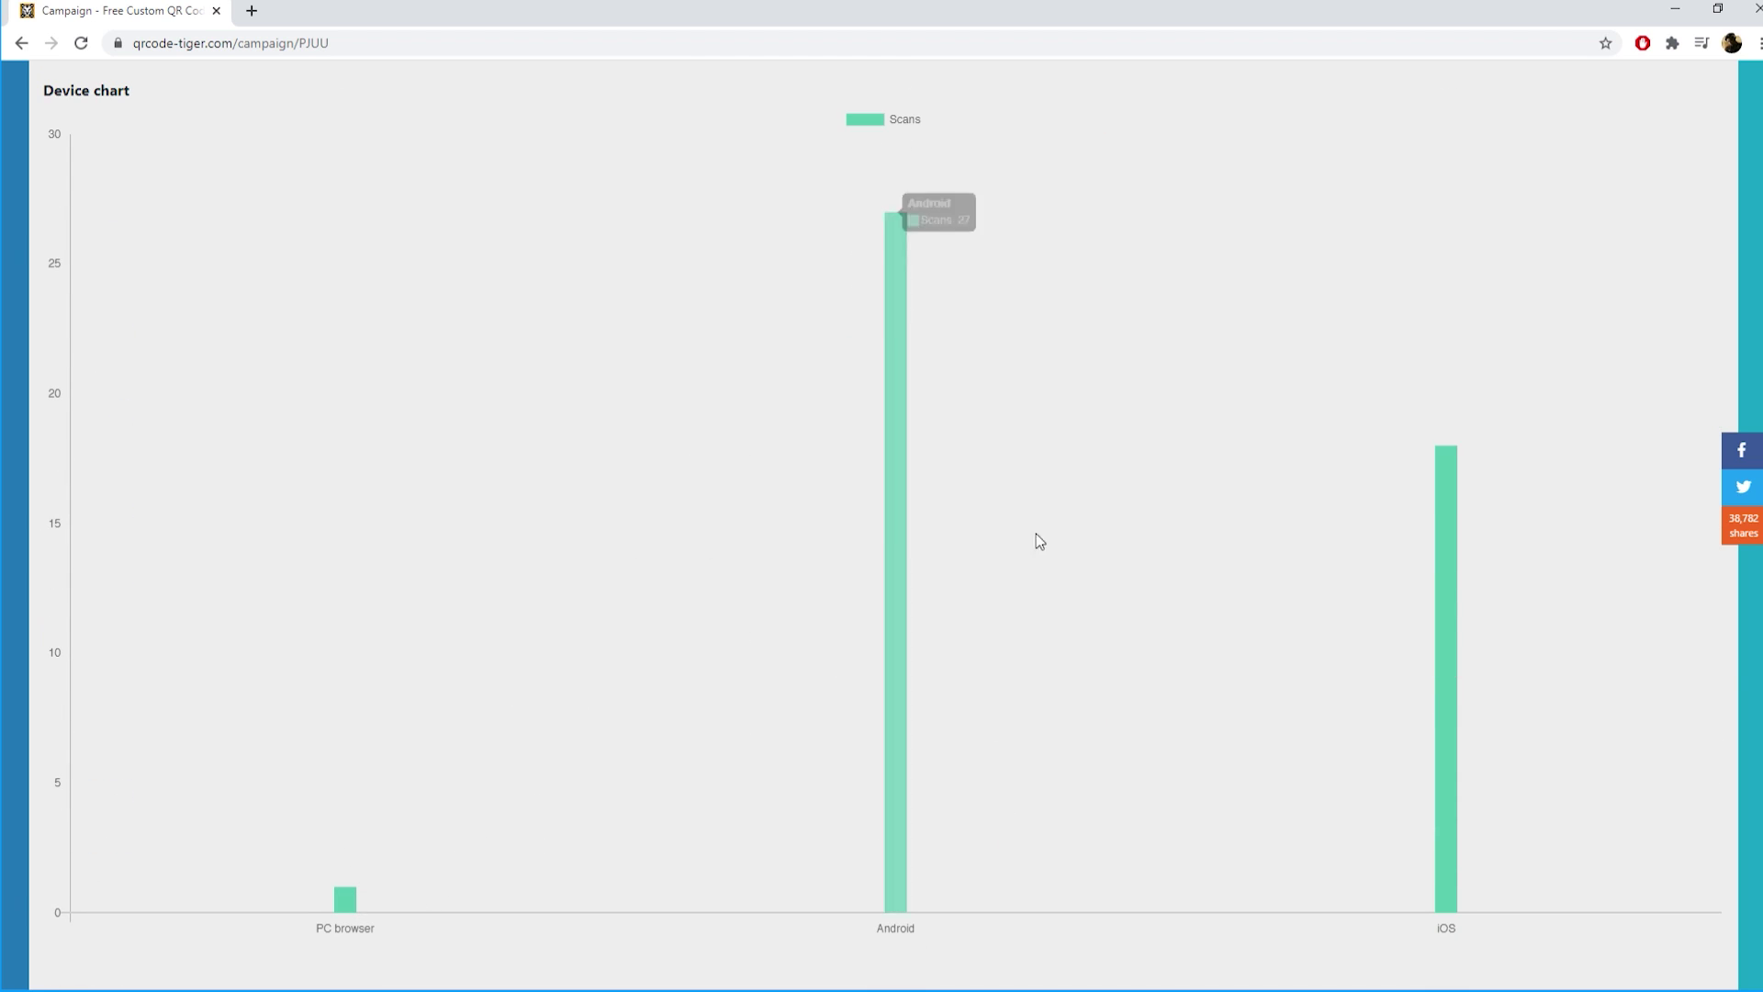
pyautogui.moveTo(1452, 660)
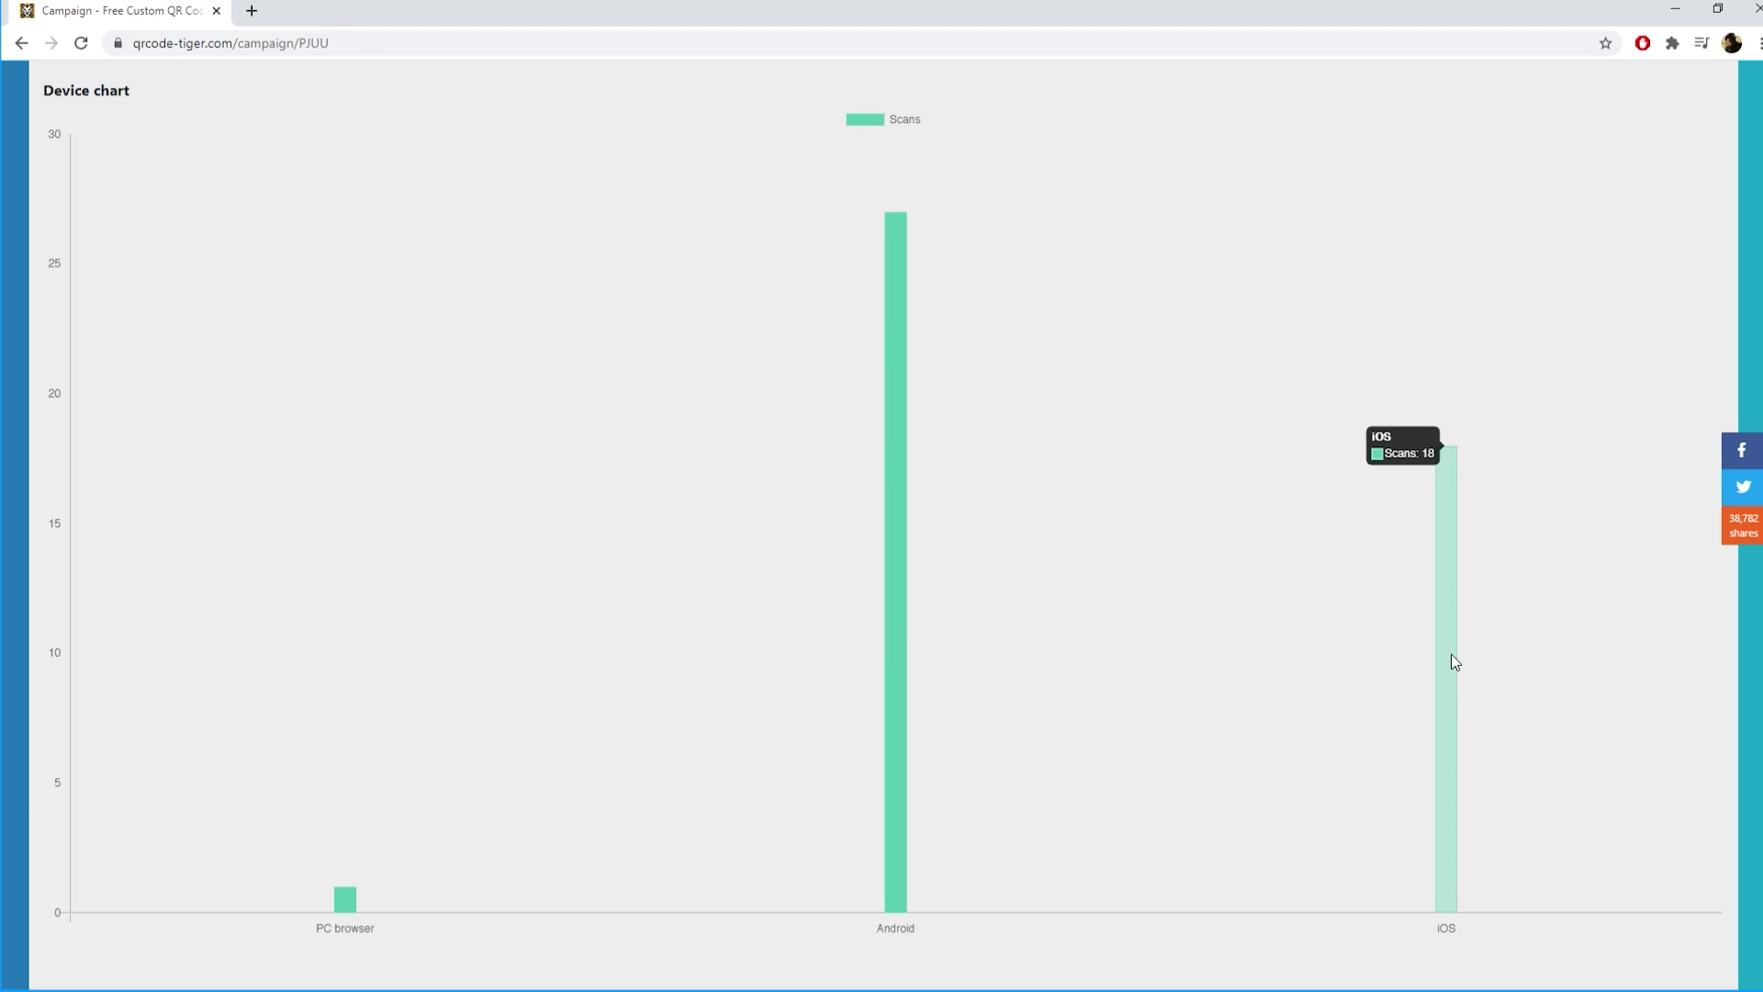
pyautogui.scroll(-10, 1452, 656)
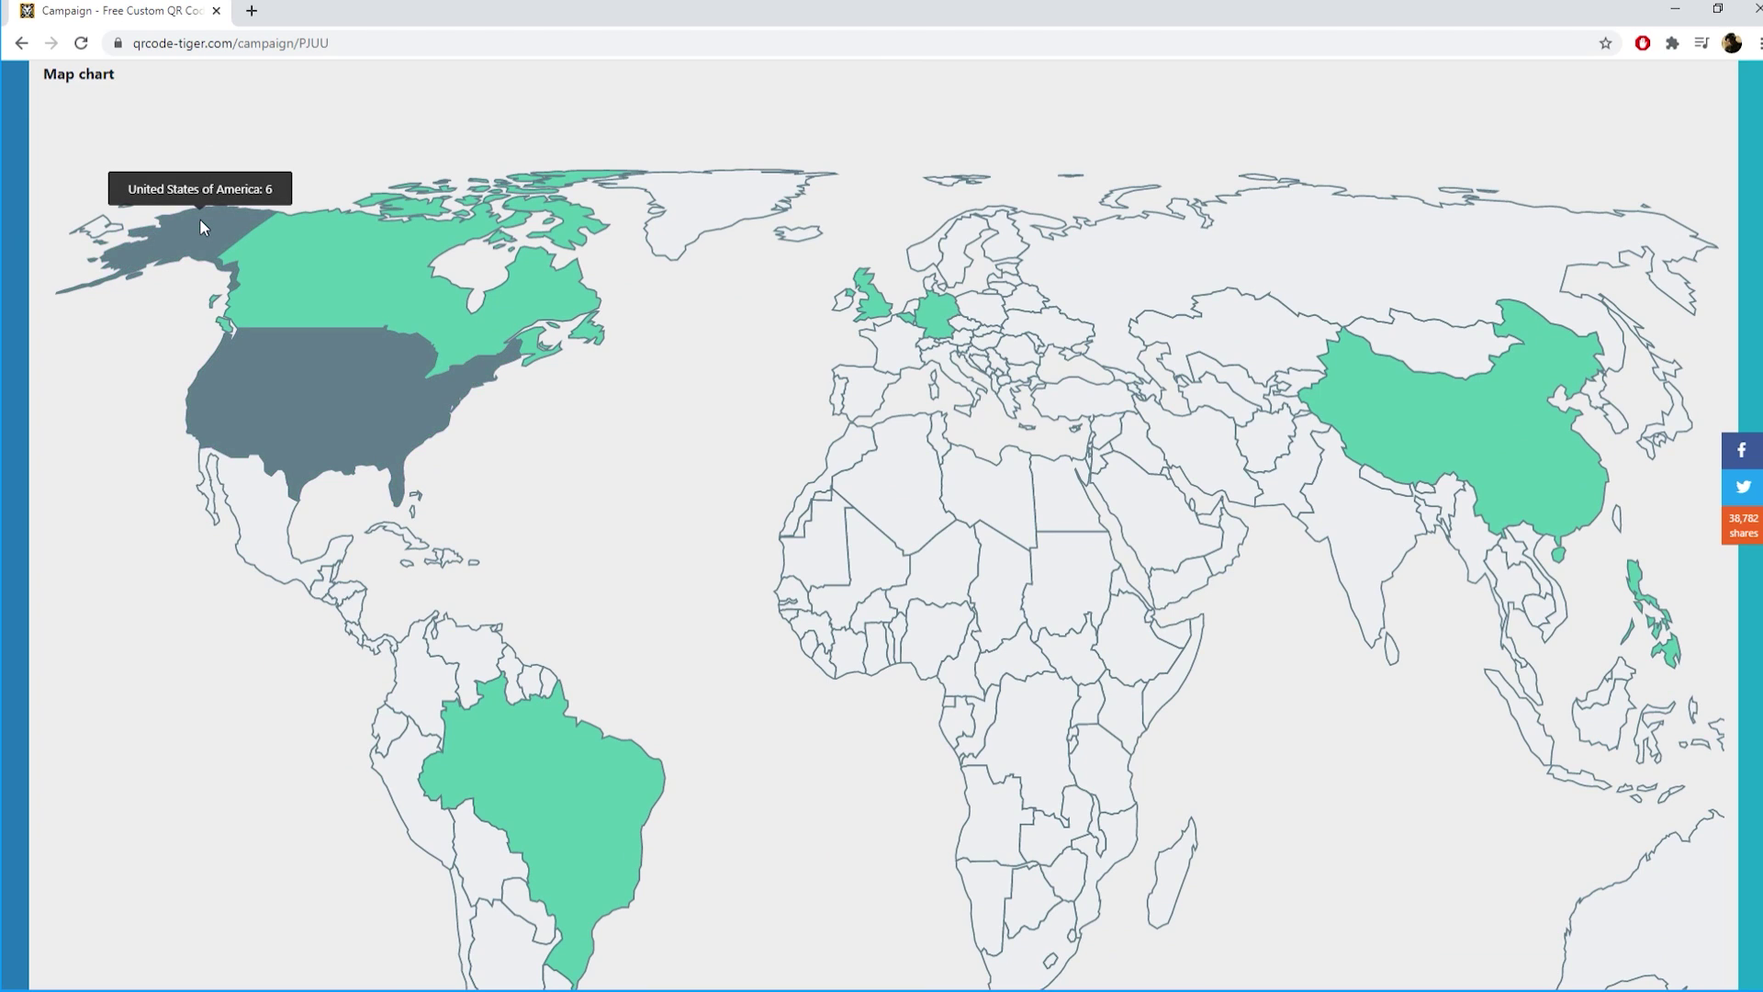
pyautogui.moveTo(349, 267)
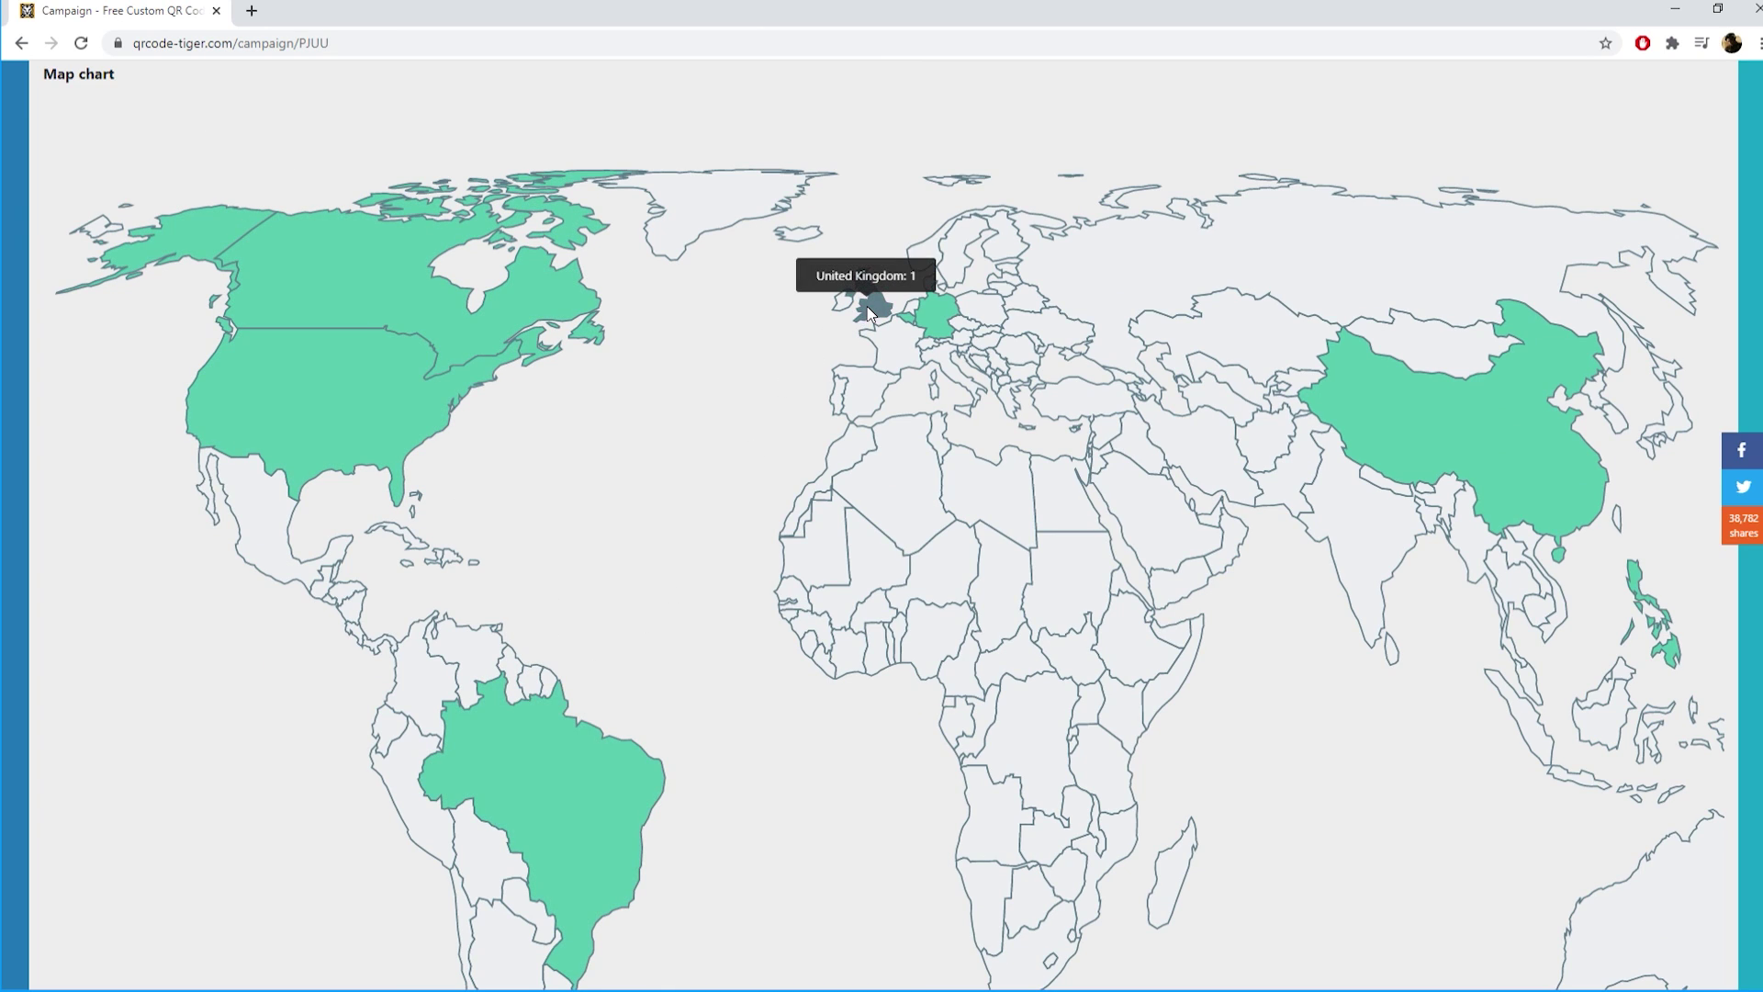
pyautogui.moveTo(920, 311)
pyautogui.moveTo(1353, 382)
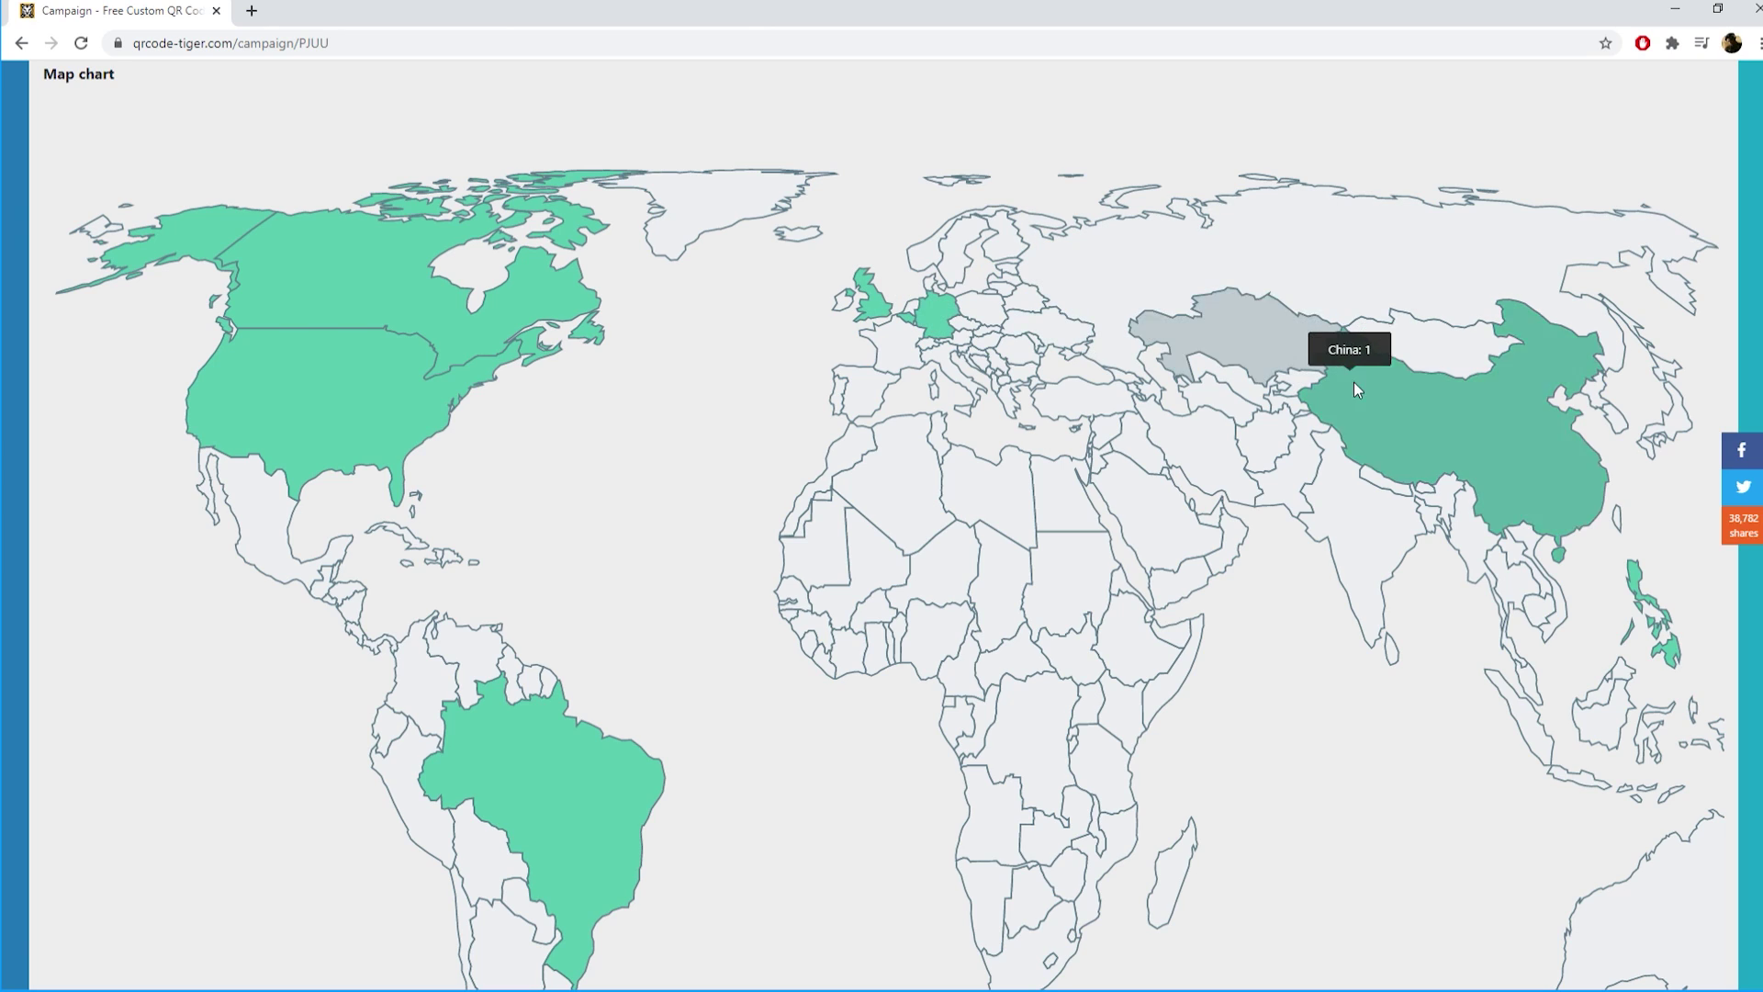
pyautogui.moveTo(1635, 577)
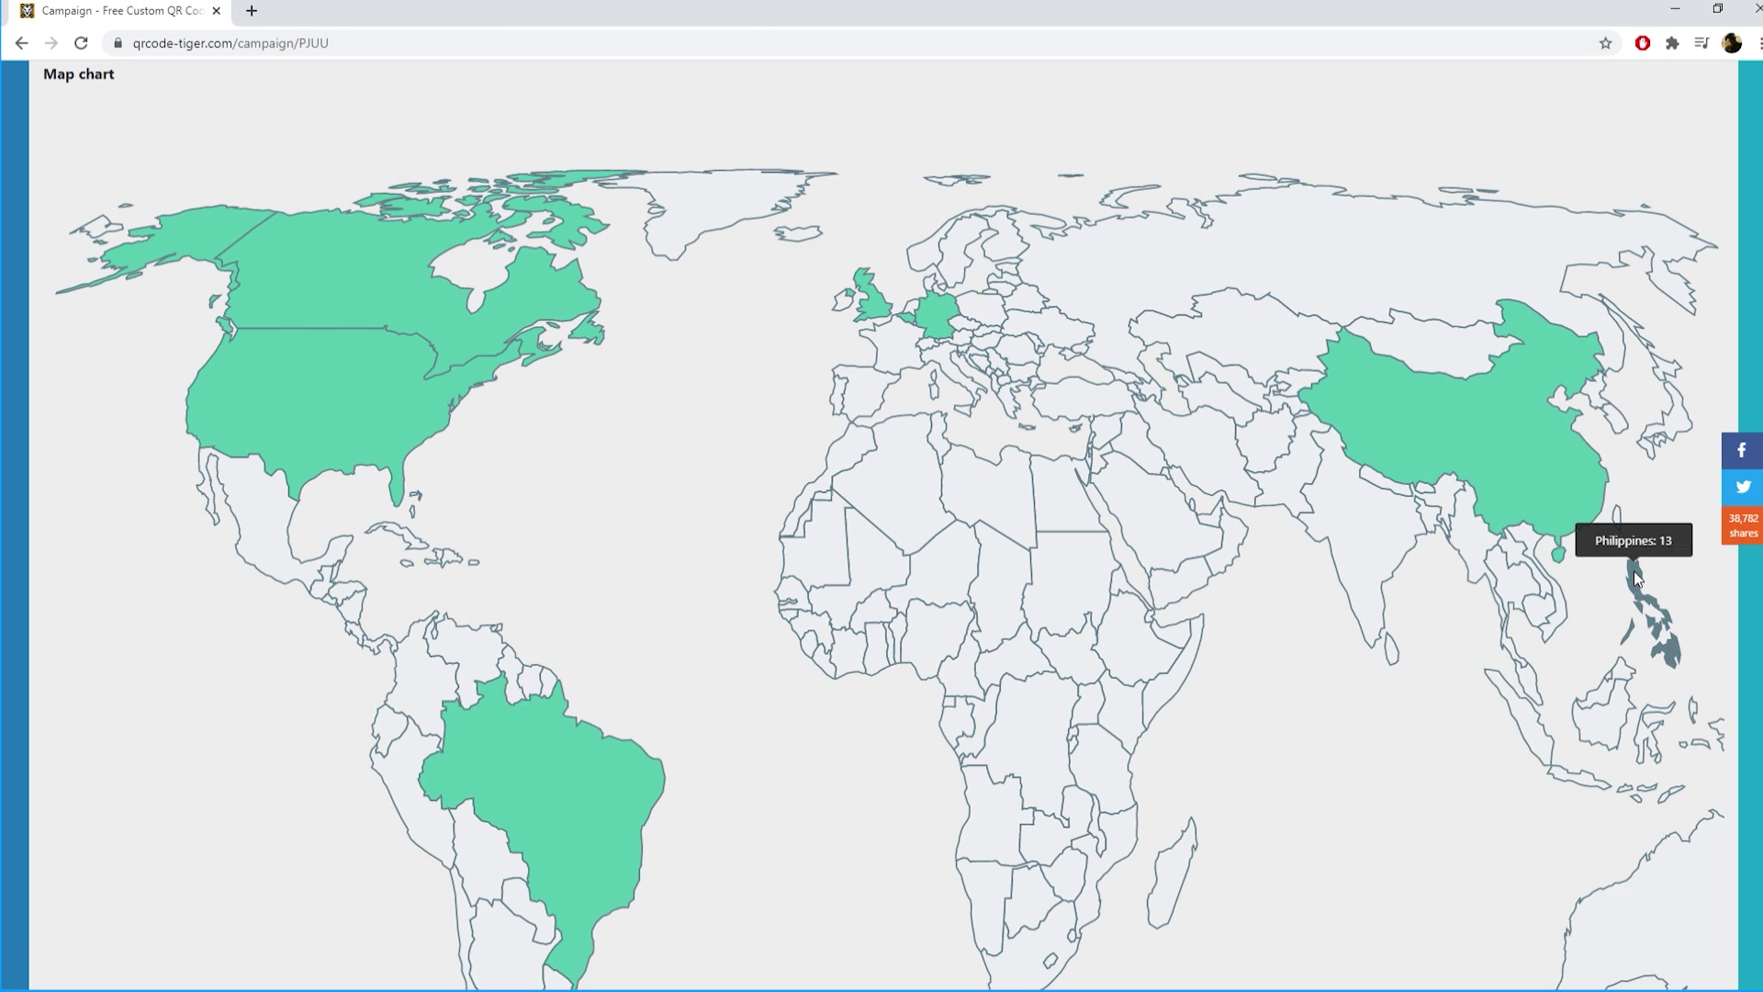
pyautogui.scroll(-6, 1630, 581)
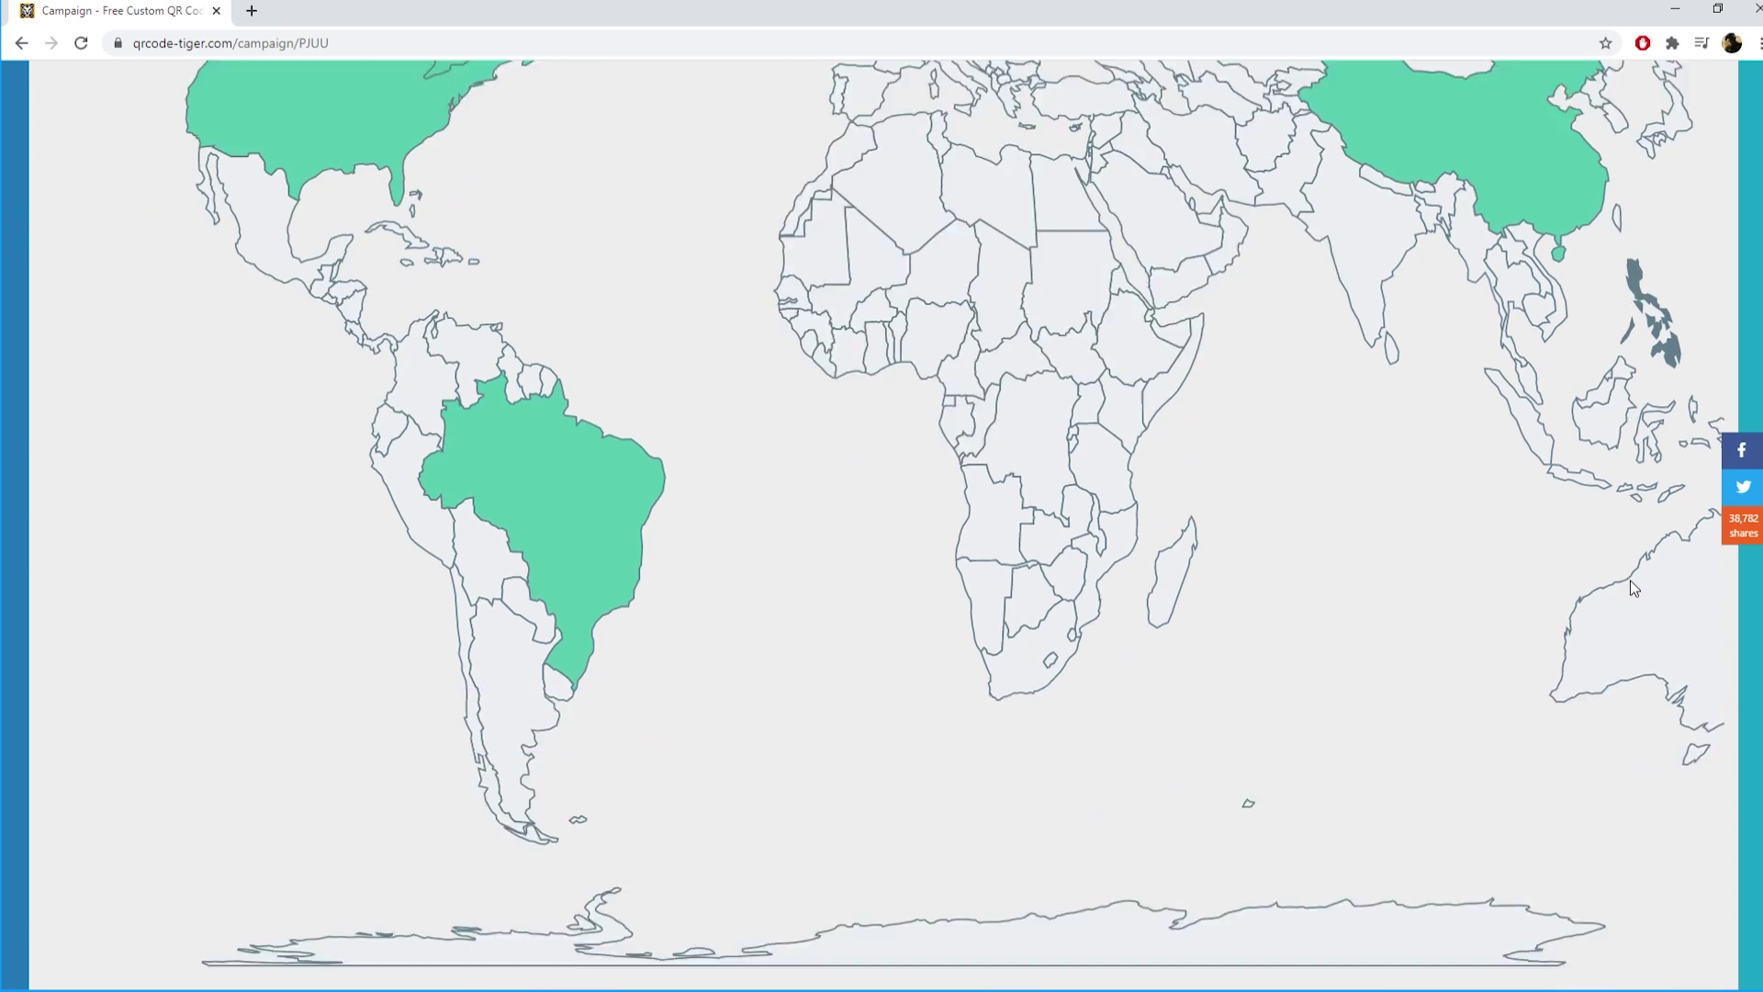
pyautogui.scroll(-7, 1633, 587)
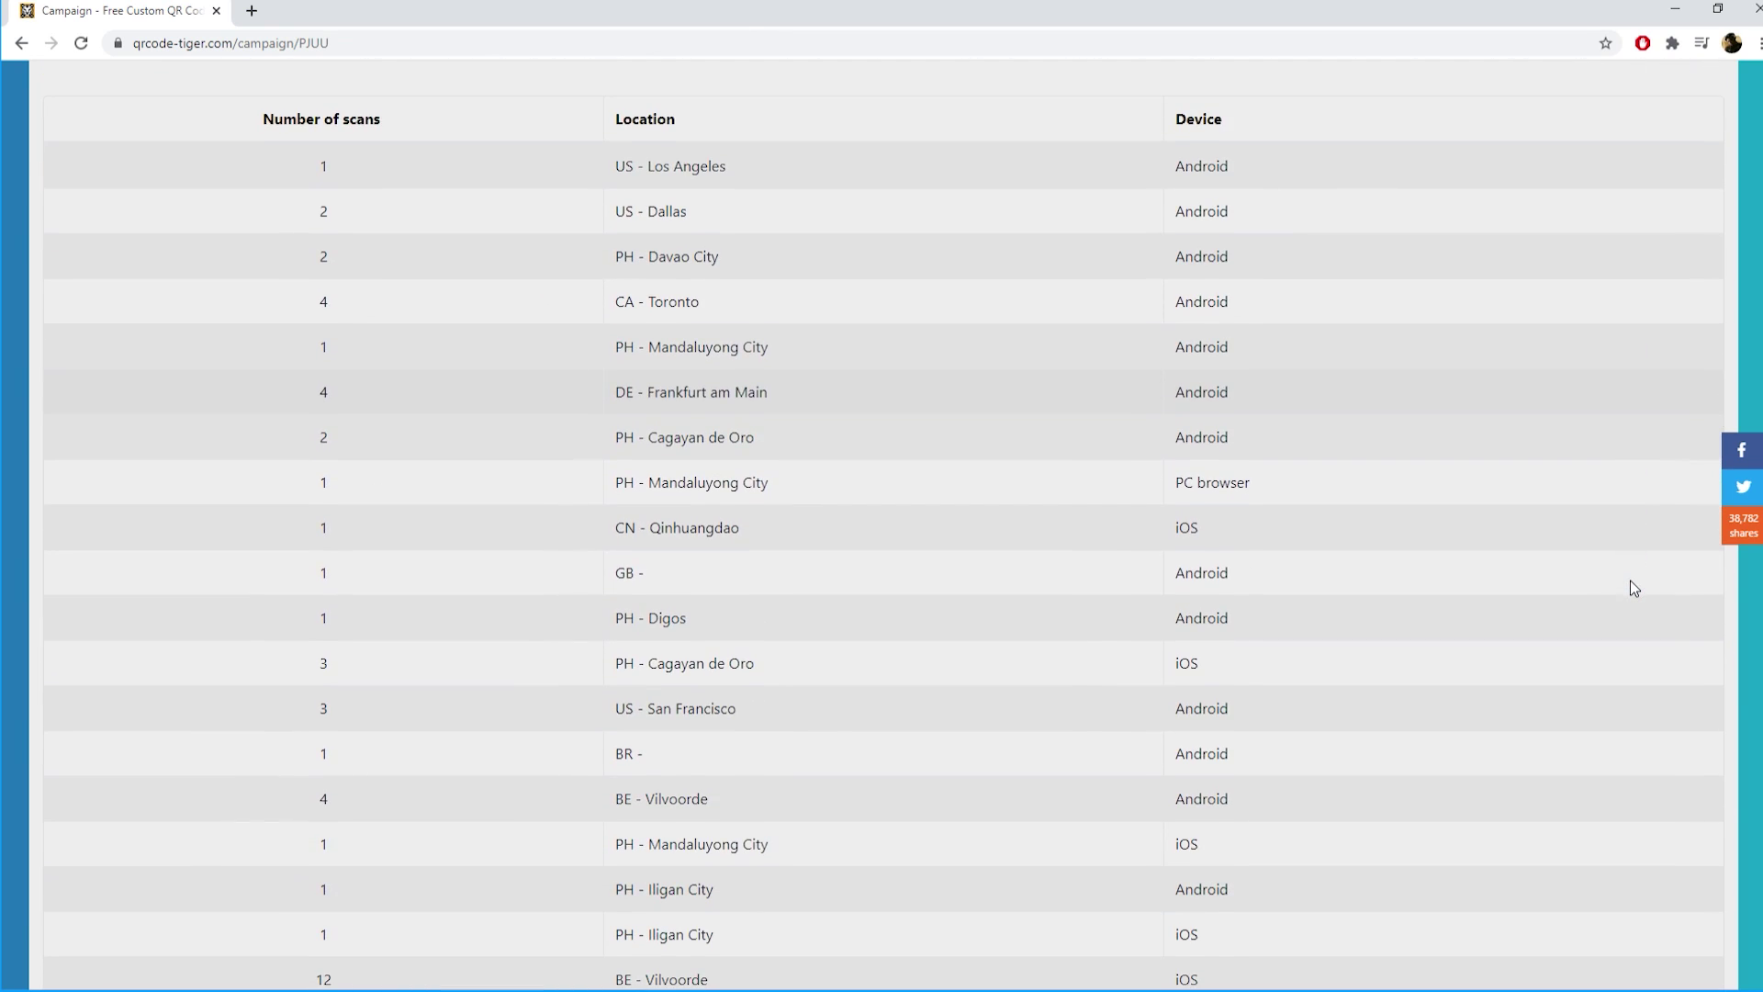